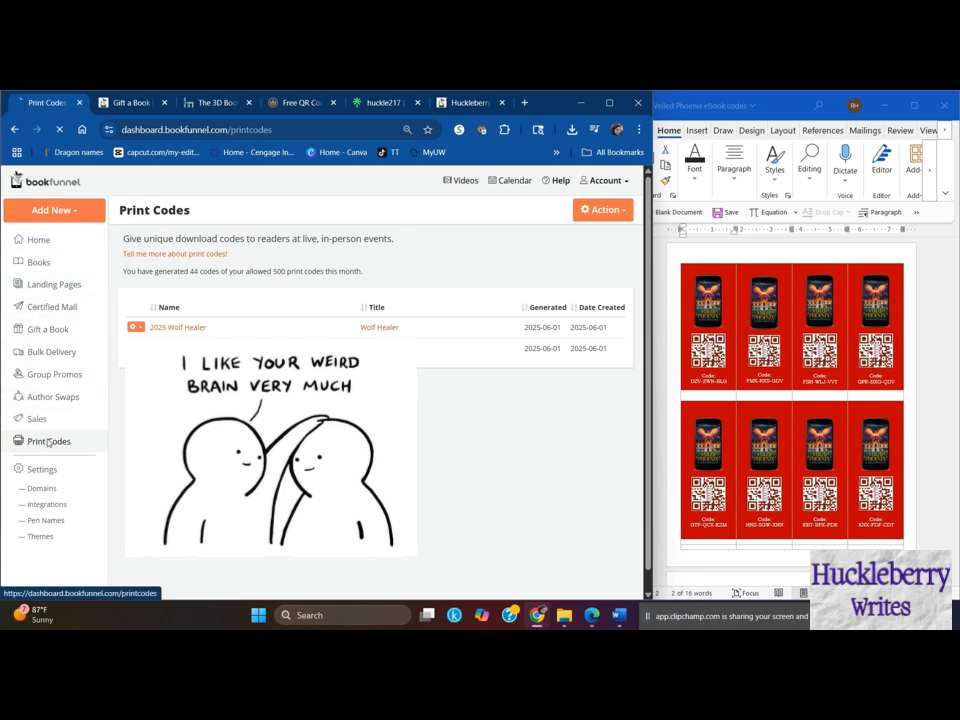
- Open the print codes overview and start a new print batch
left_click(68, 446)
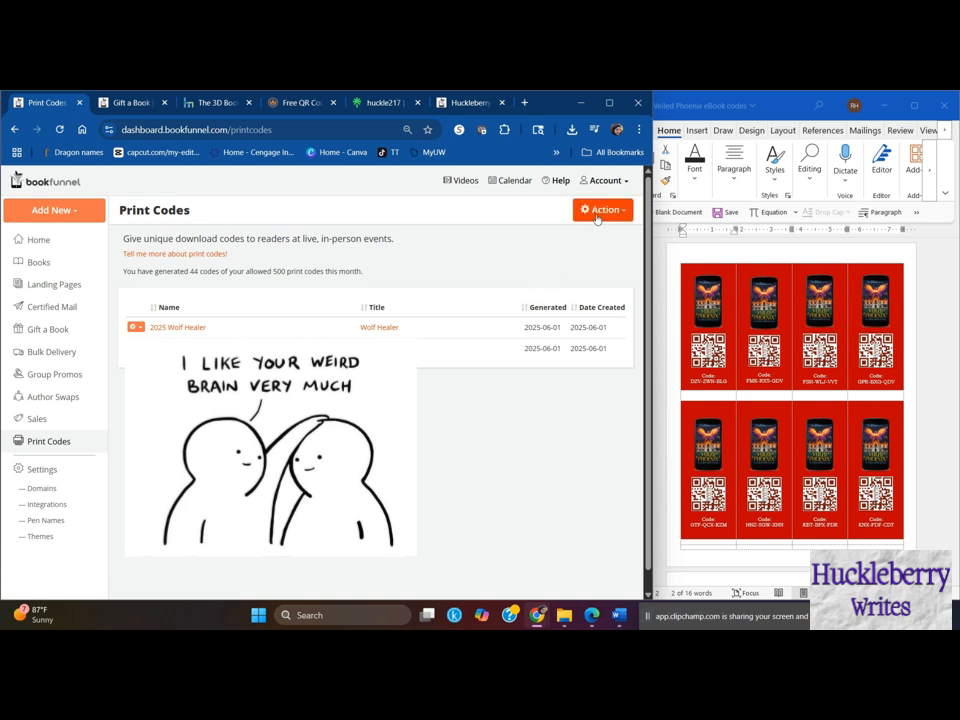
left_click(627, 213)
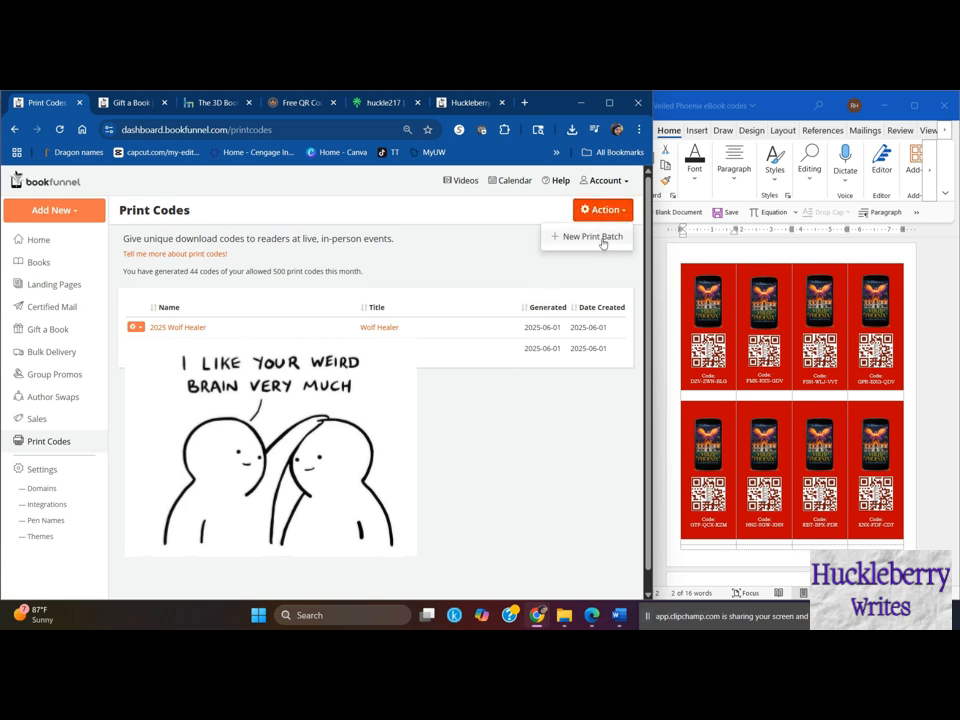
left_click(584, 238)
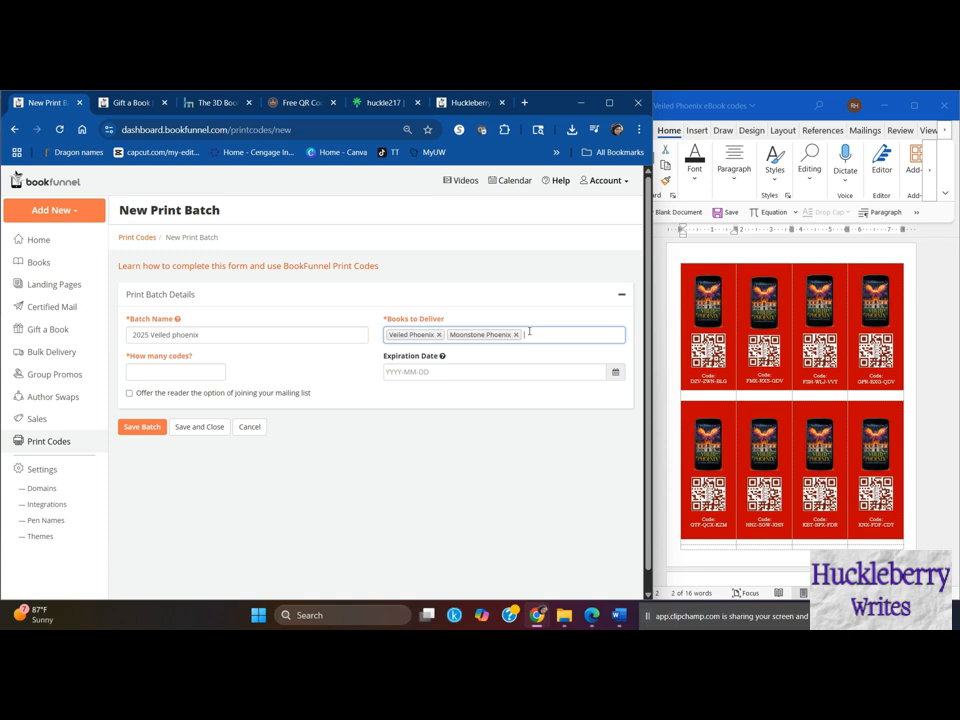
- Remove Moonstone Phoenix from the batch's books to deliver and check the delivery page preview
left_click(515, 335)
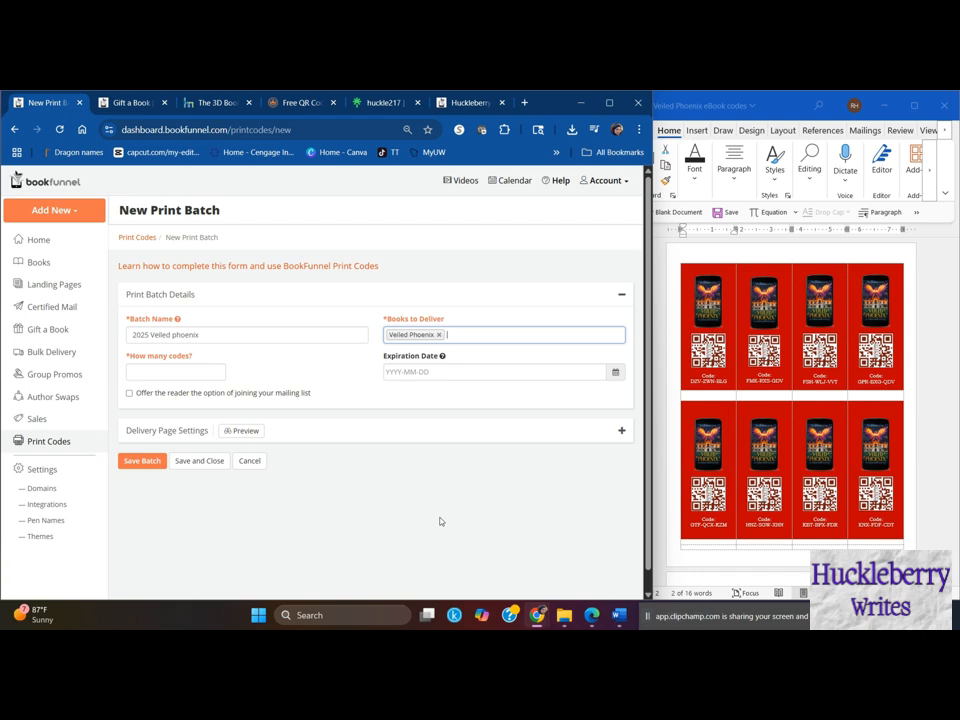
left_click(247, 431)
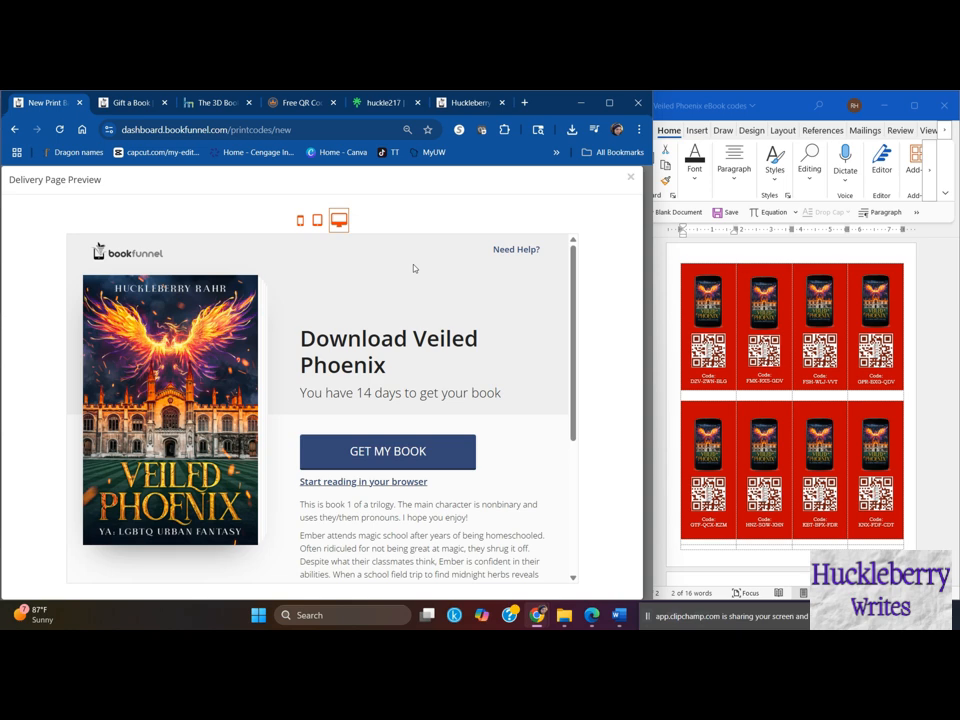
left_click(629, 177)
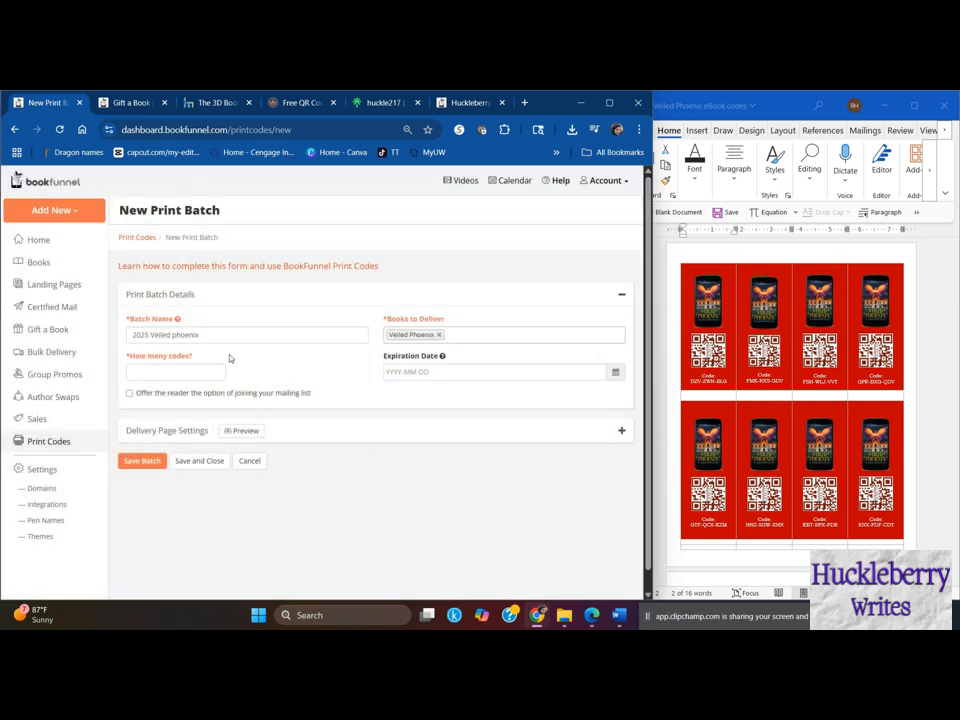
- Set the number of codes in the print batch to 24
left_click(188, 371)
type("24")
left_click(368, 489)
- Set the delivery page theme to BookFunnel Black & Gray with a Red accent color and preview the page
left_click(621, 431)
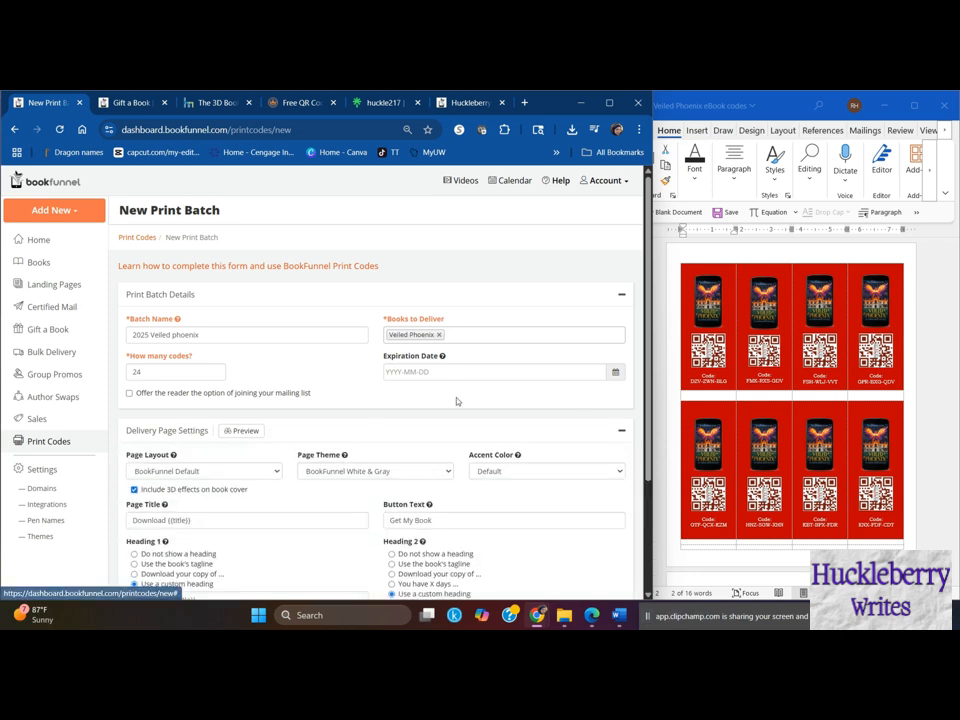
scroll(457, 409, "down", 3)
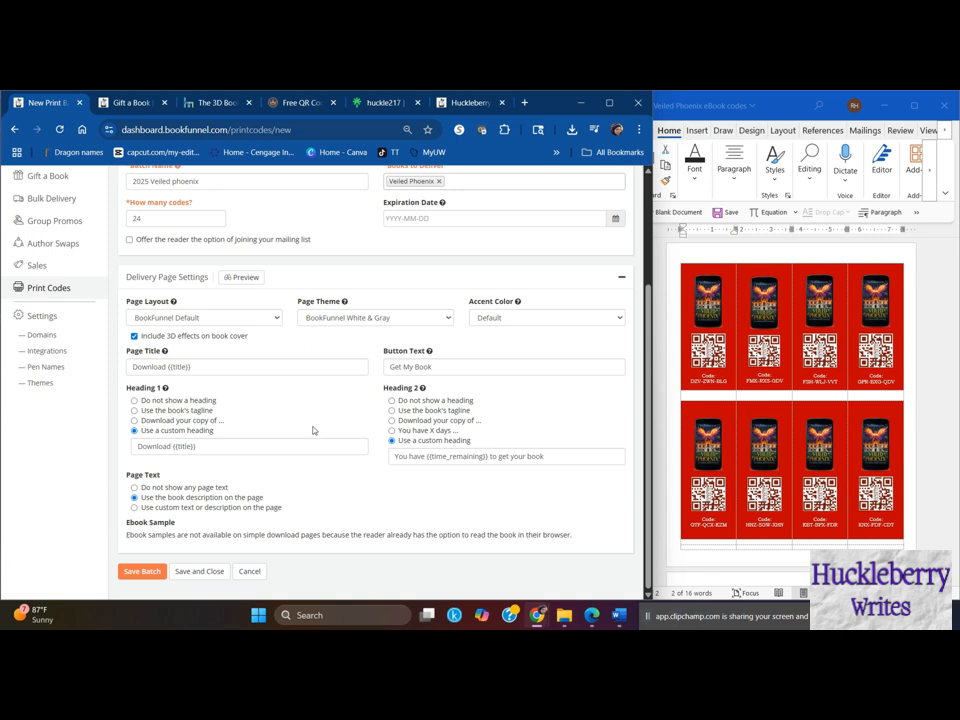
left_click(411, 317)
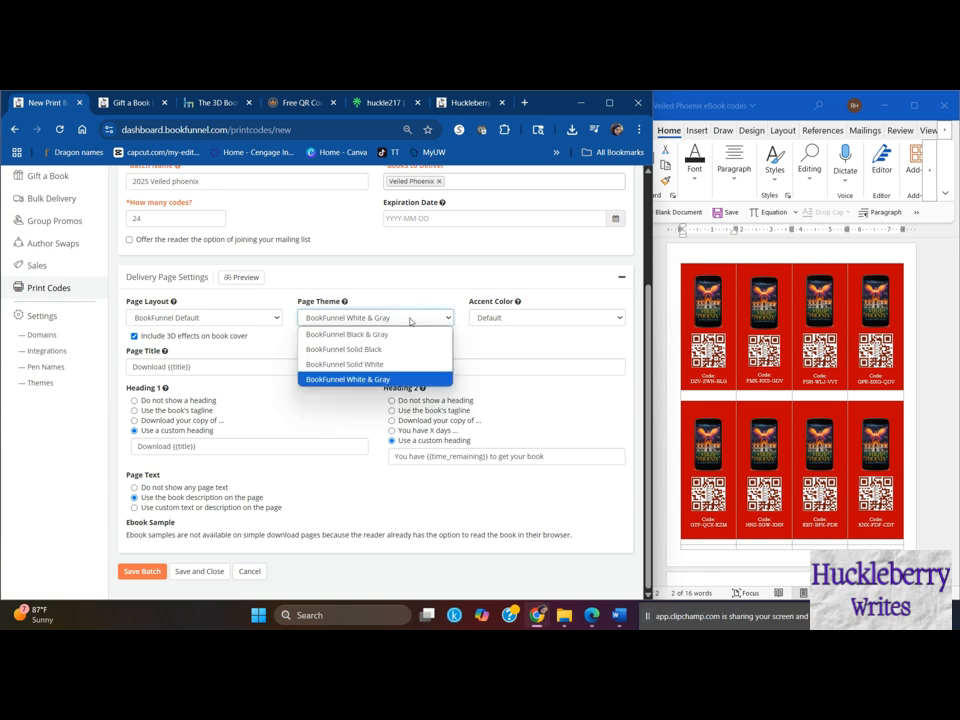
left_click(386, 335)
left_click(530, 317)
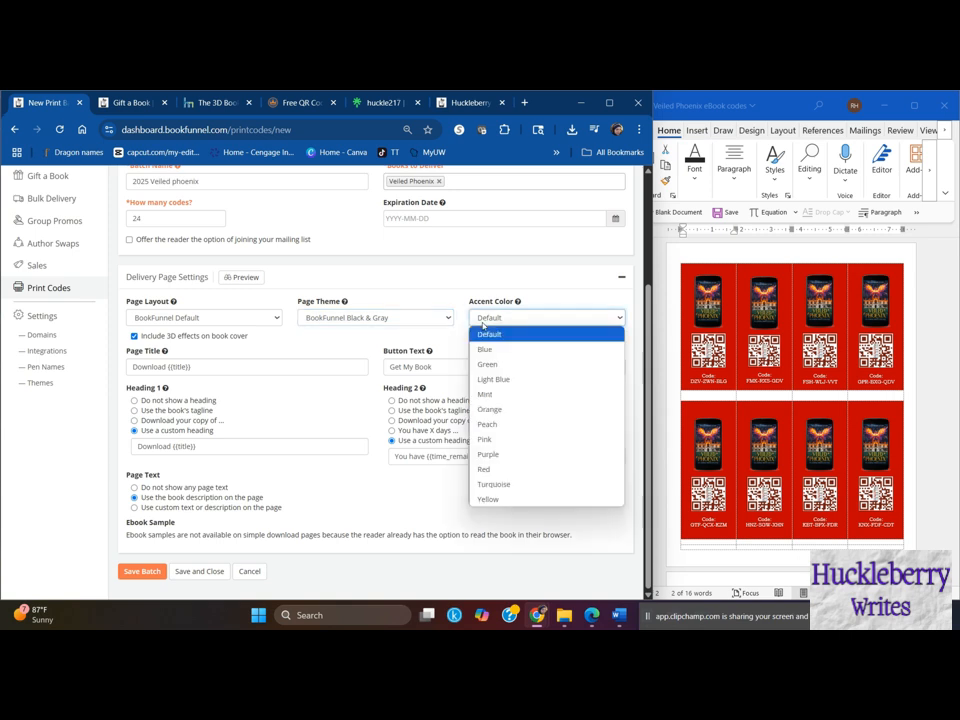
left_click(505, 469)
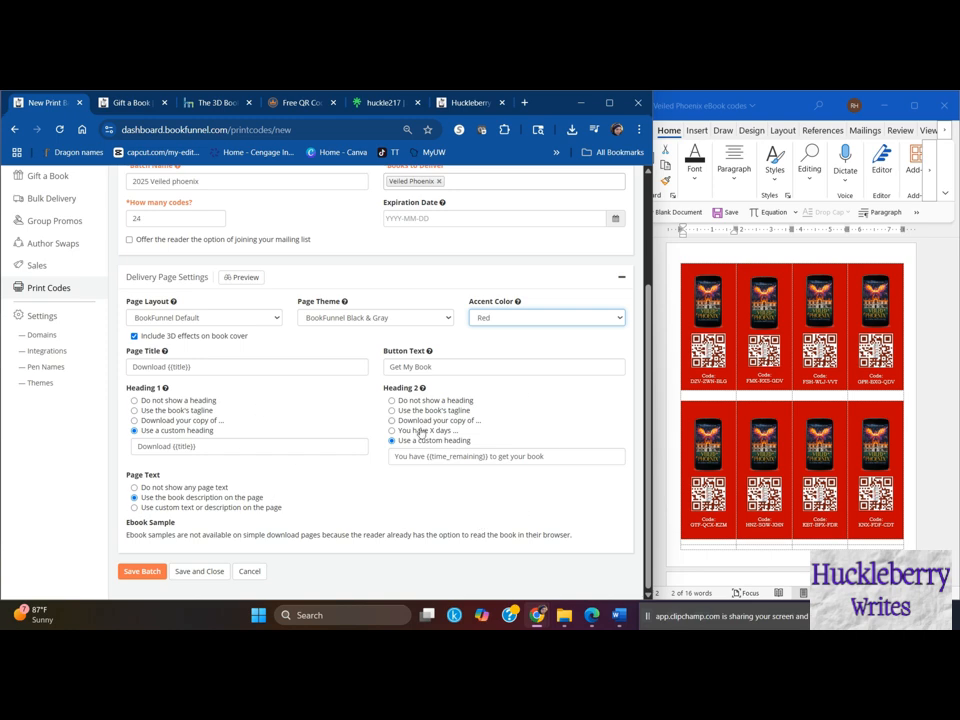
left_click(246, 277)
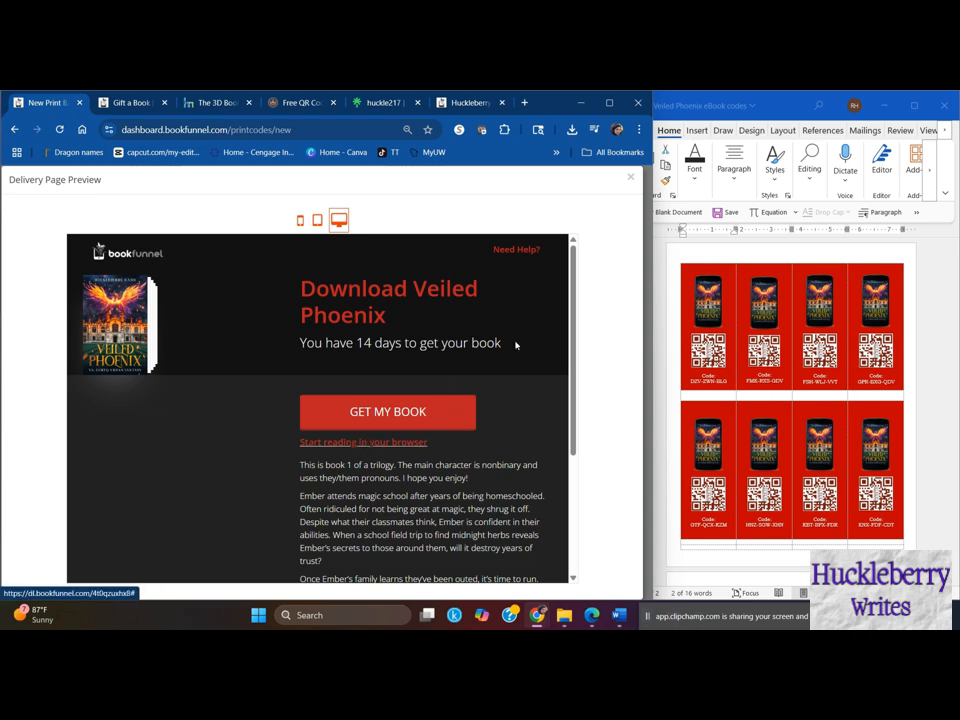
left_click(630, 177)
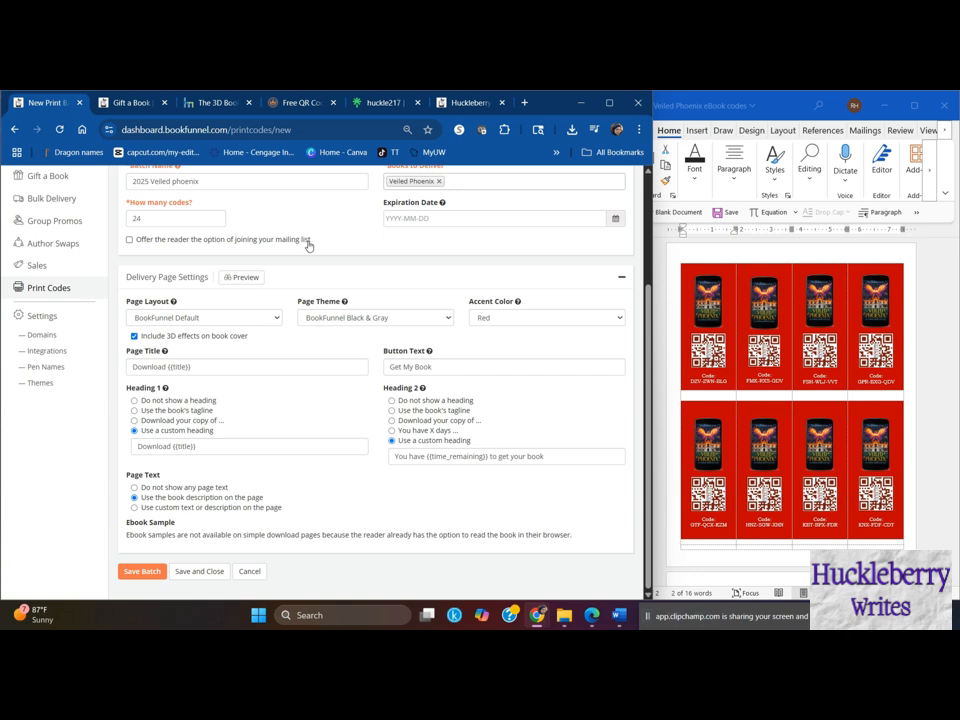
- Try offering readers the option of joining the mailing list, preview the delivery page, and disable the option again
left_click(129, 240)
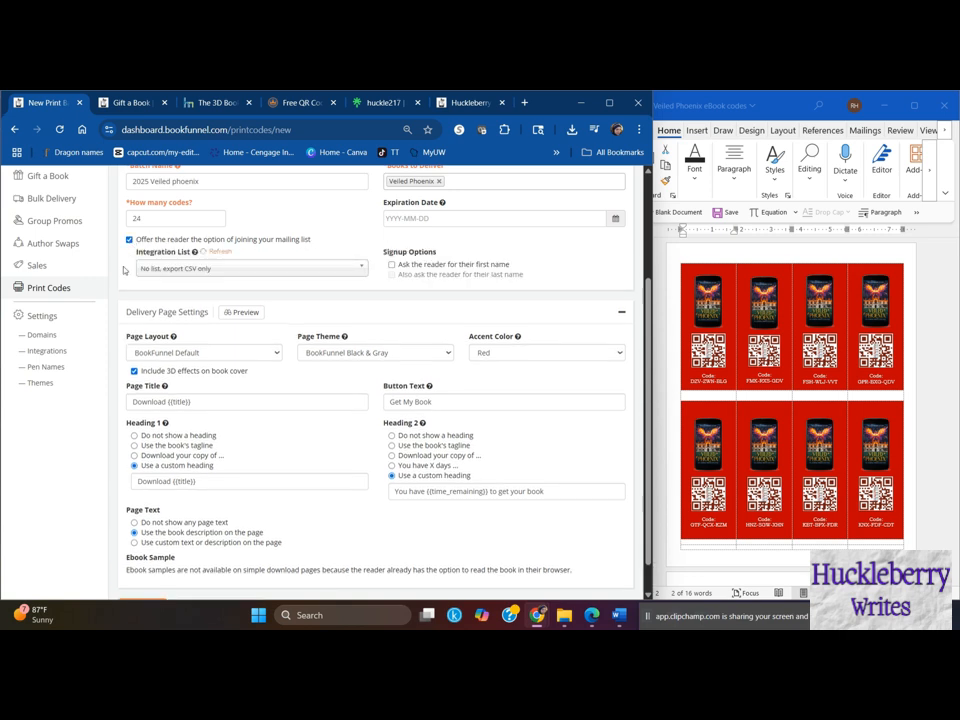
left_click(244, 313)
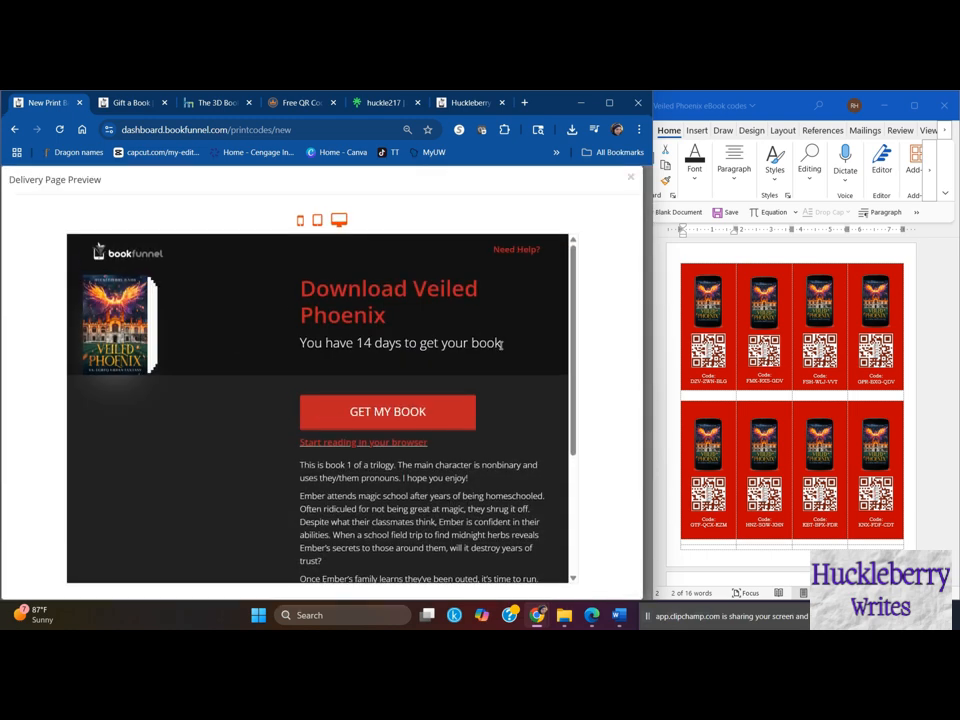
scroll(499, 345, "down", 3)
scroll(500, 348, "up", 3)
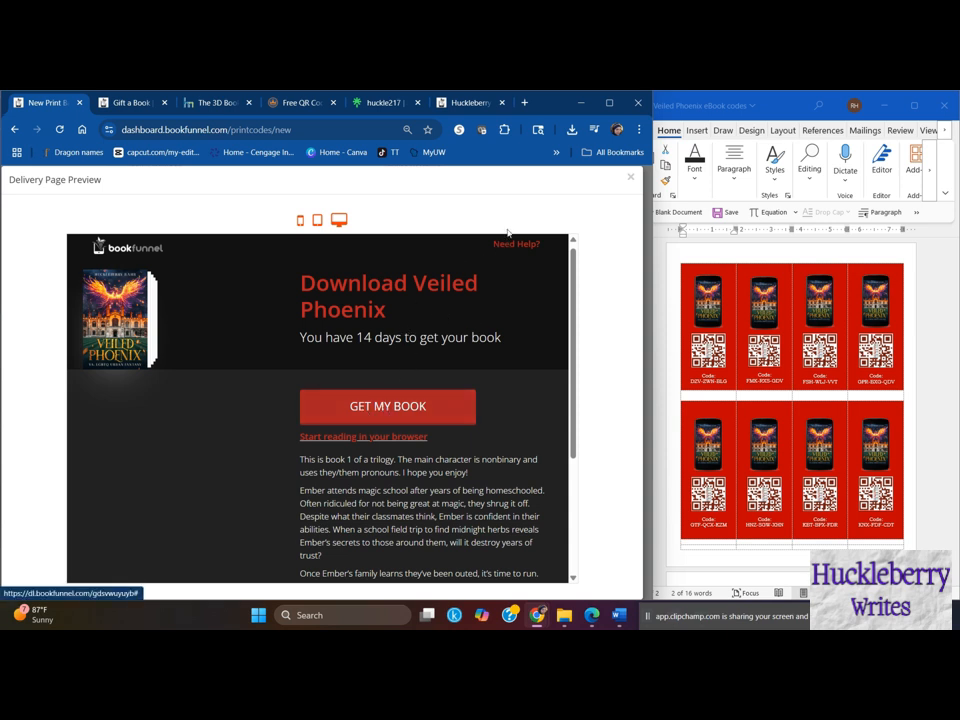
left_click(630, 179)
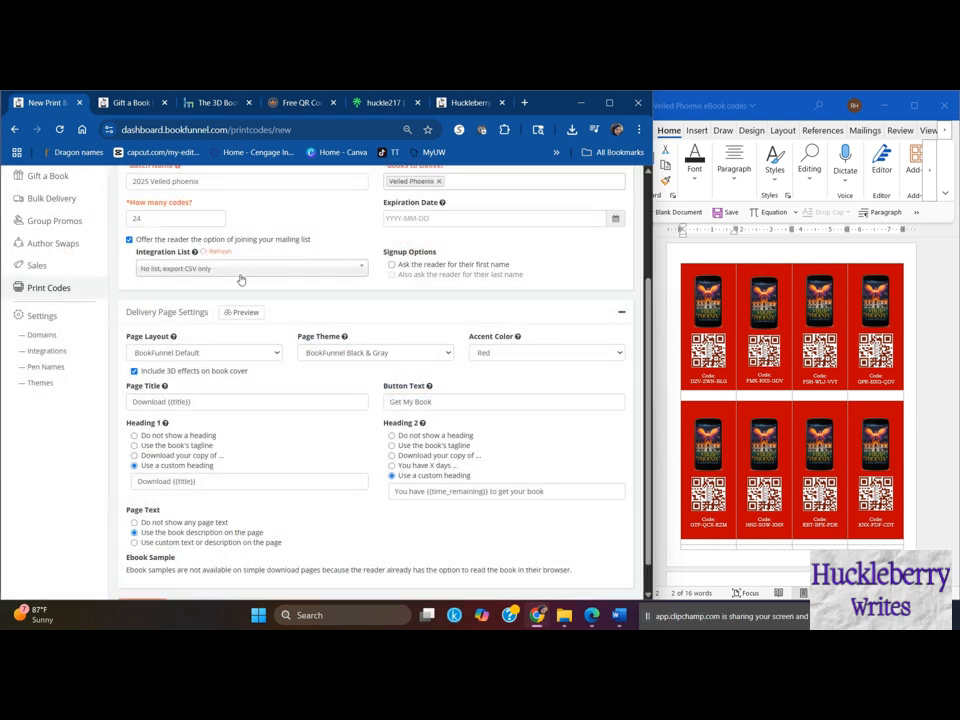
left_click(129, 240)
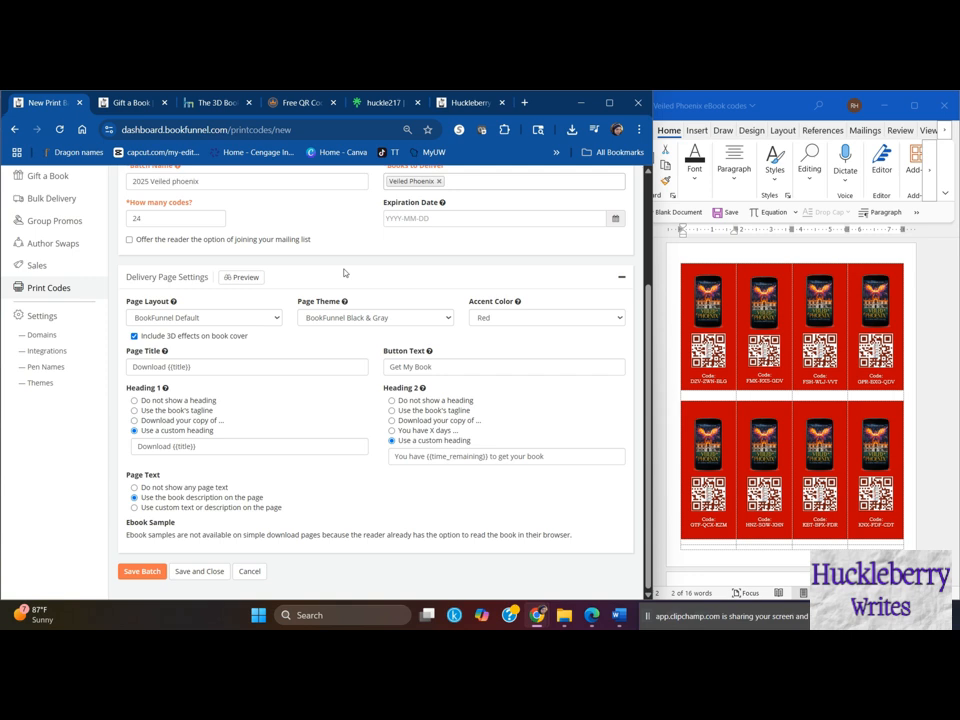
- Review the batch details and delivery page settings, and save and close the print batch
scroll(345, 360, "up", 3)
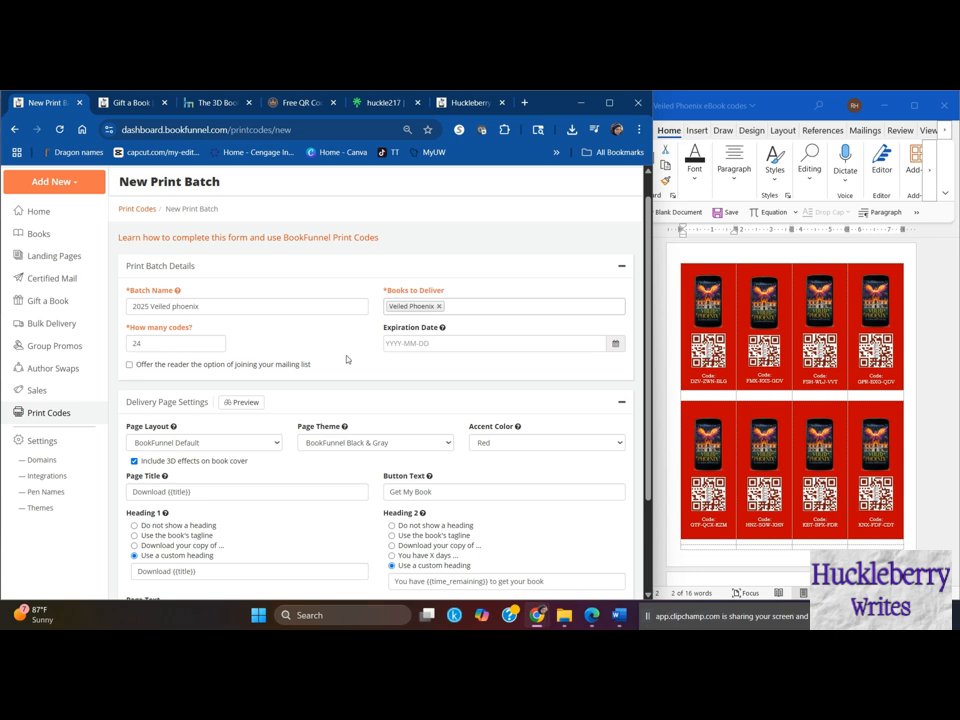
scroll(350, 359, "down", 1)
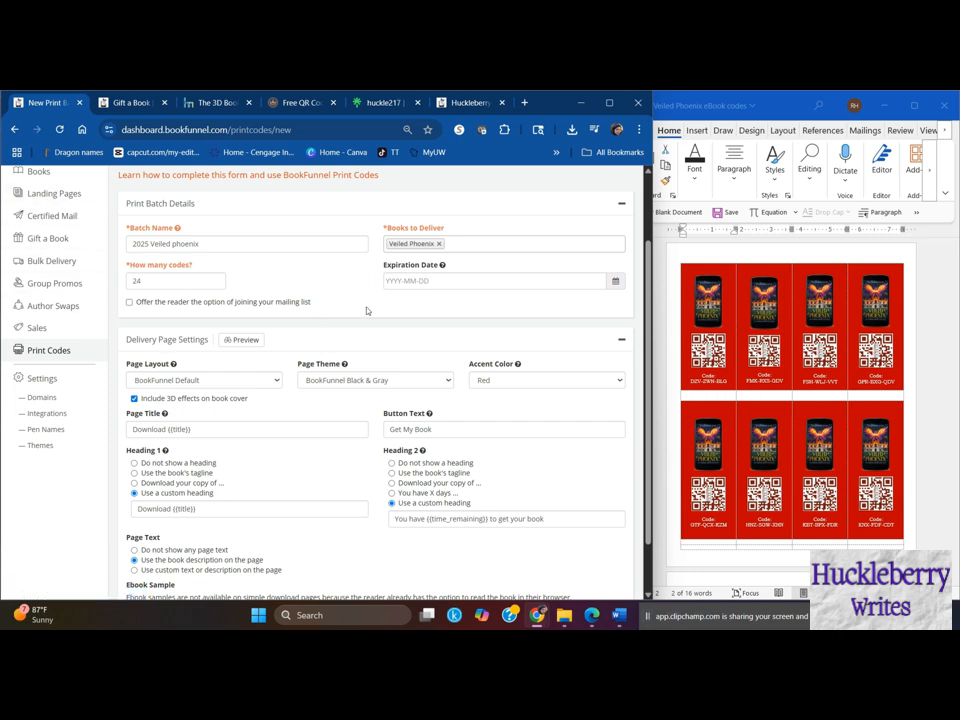
scroll(373, 340, "down", 2)
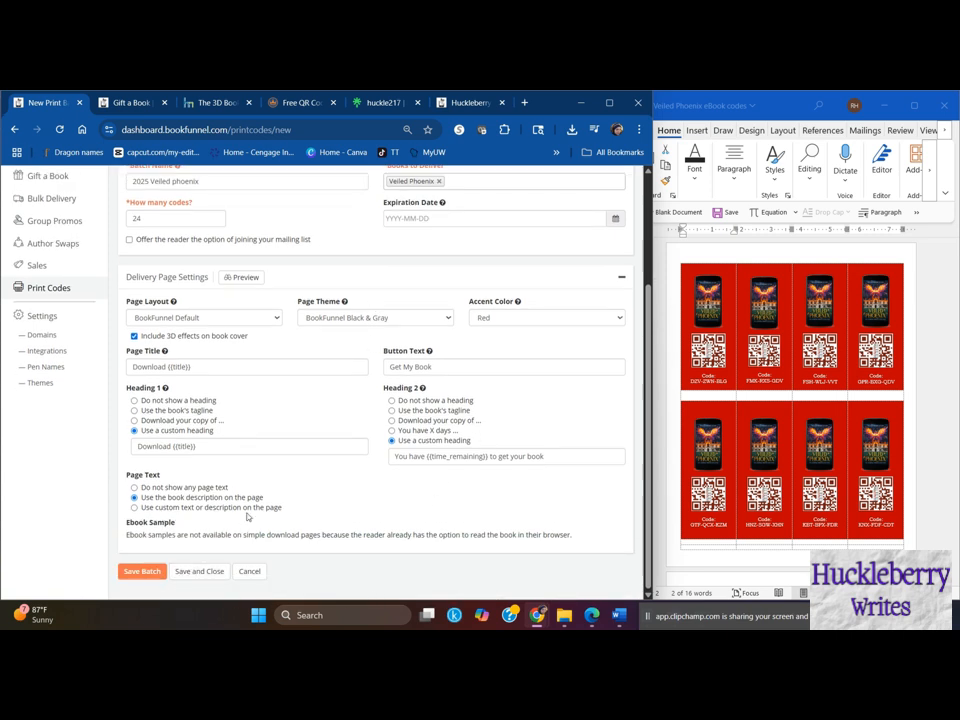
left_click(199, 571)
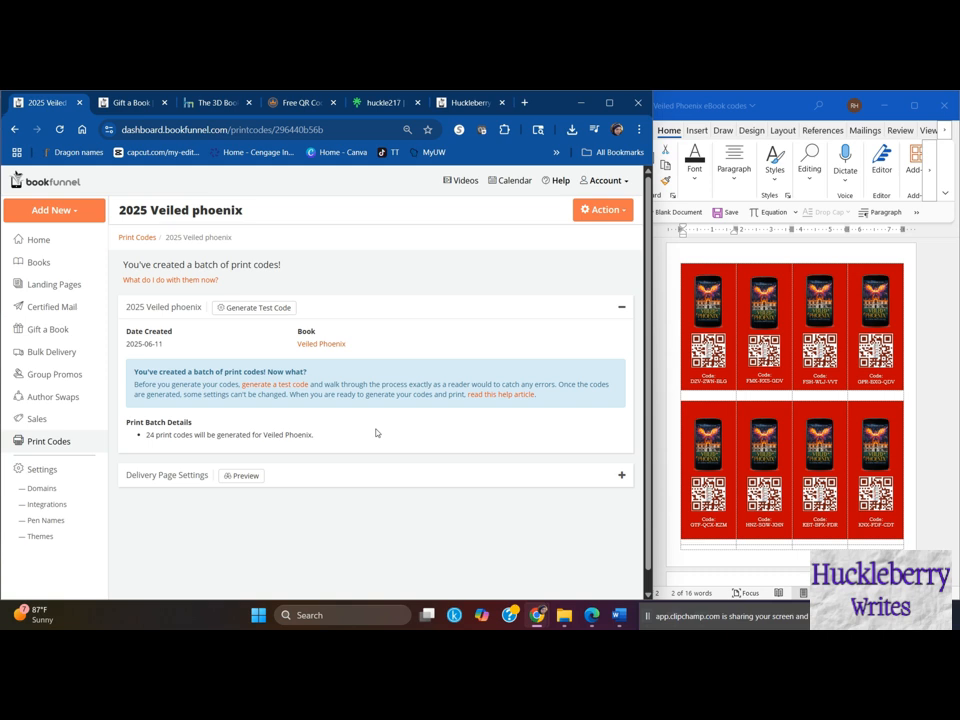
- Generate the codes for the 2025 Veiled phoenix batch and download the list of codes
left_click(590, 207)
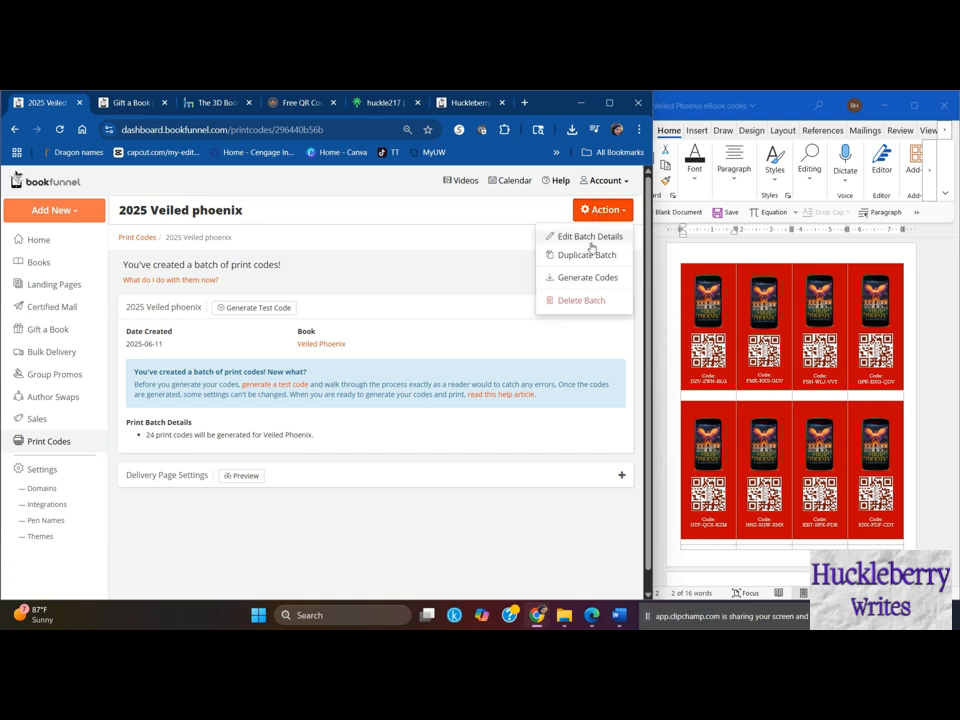
left_click(586, 277)
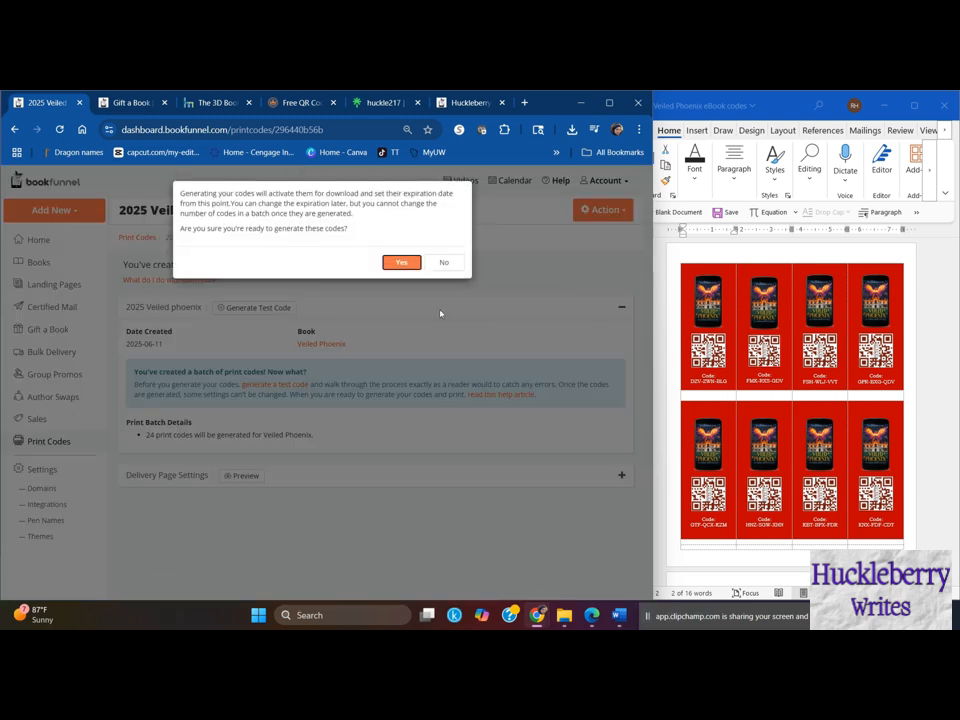
left_click(401, 262)
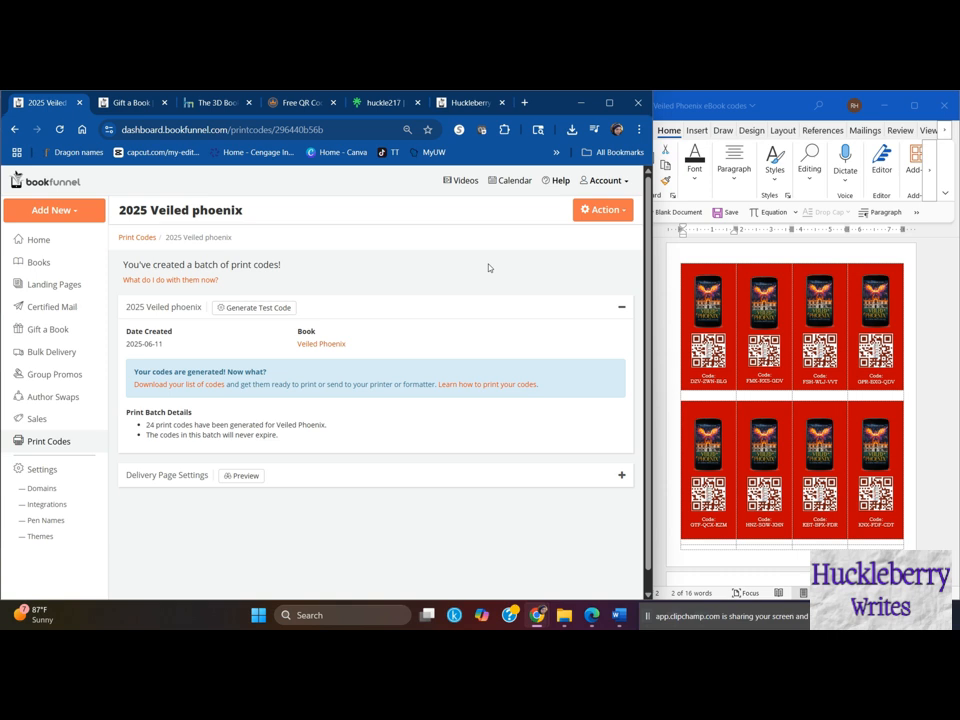
left_click(191, 389)
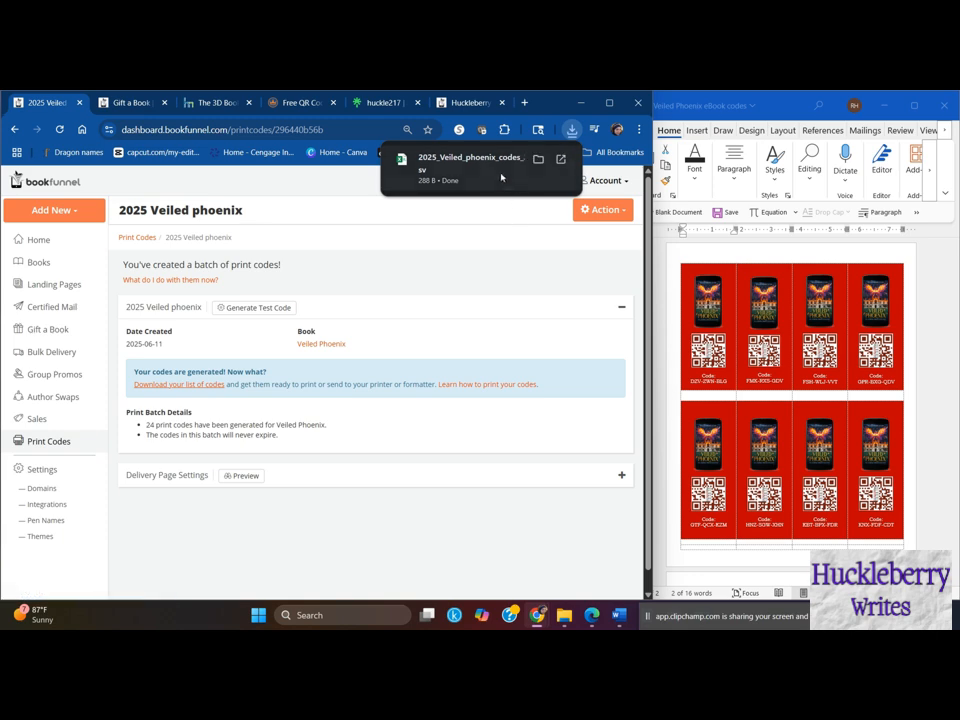
- Open the downloaded code list in Excel and shrink its window to sit beside the Word document
left_click(470, 158)
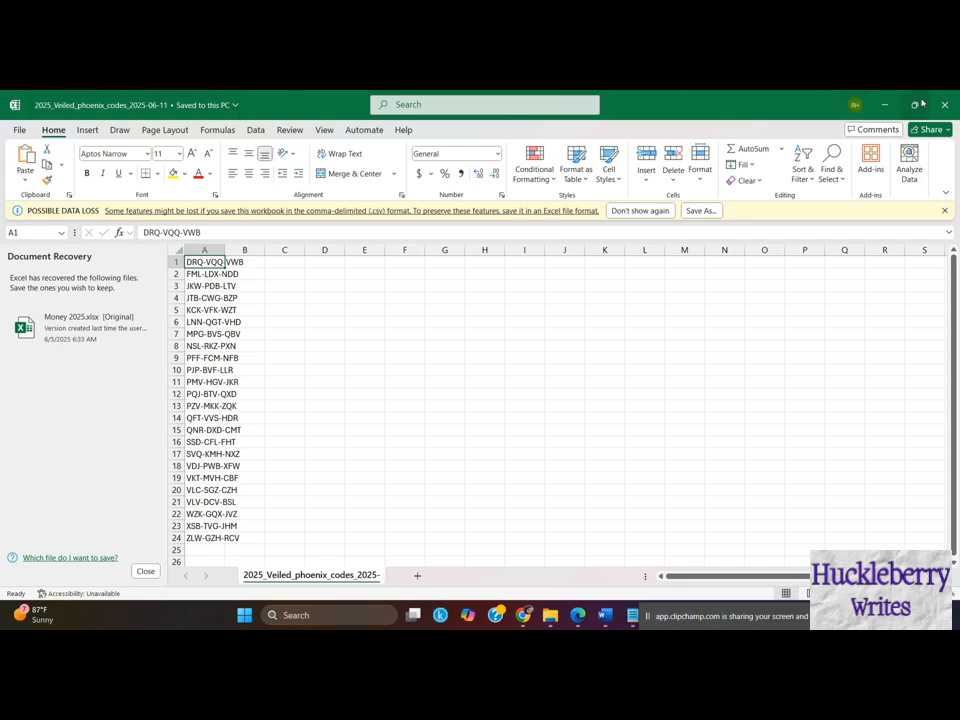
double_click(857, 95)
left_click_drag(789, 133, 532, 115)
left_click_drag(603, 254, 503, 254)
left_click_drag(277, 114, 352, 114)
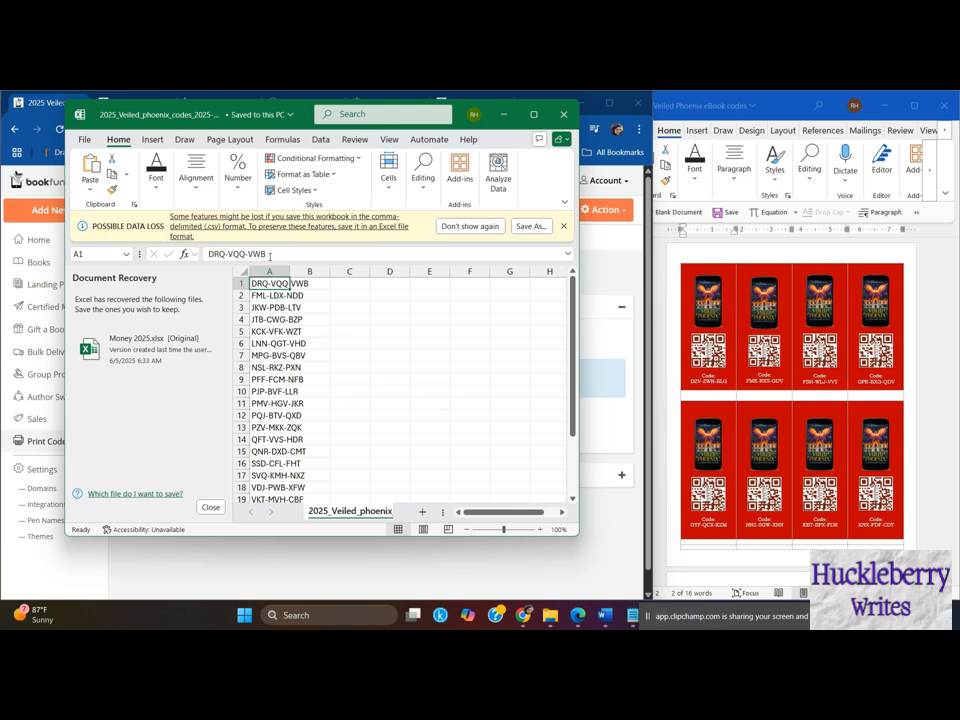
- Copy the code from cell A1 and paste it over the code on the first card in the Word document
left_click_drag(266, 254, 208, 254)
key("ctrl+c")
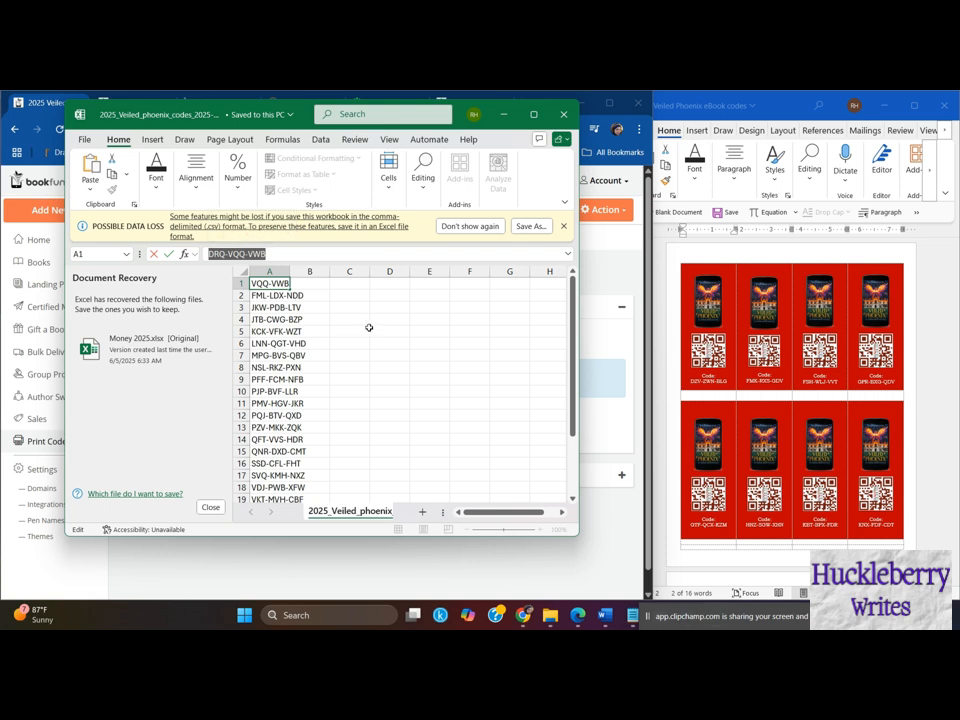
left_click(729, 381)
left_click_drag(717, 381, 693, 381)
key("ctrl+v")
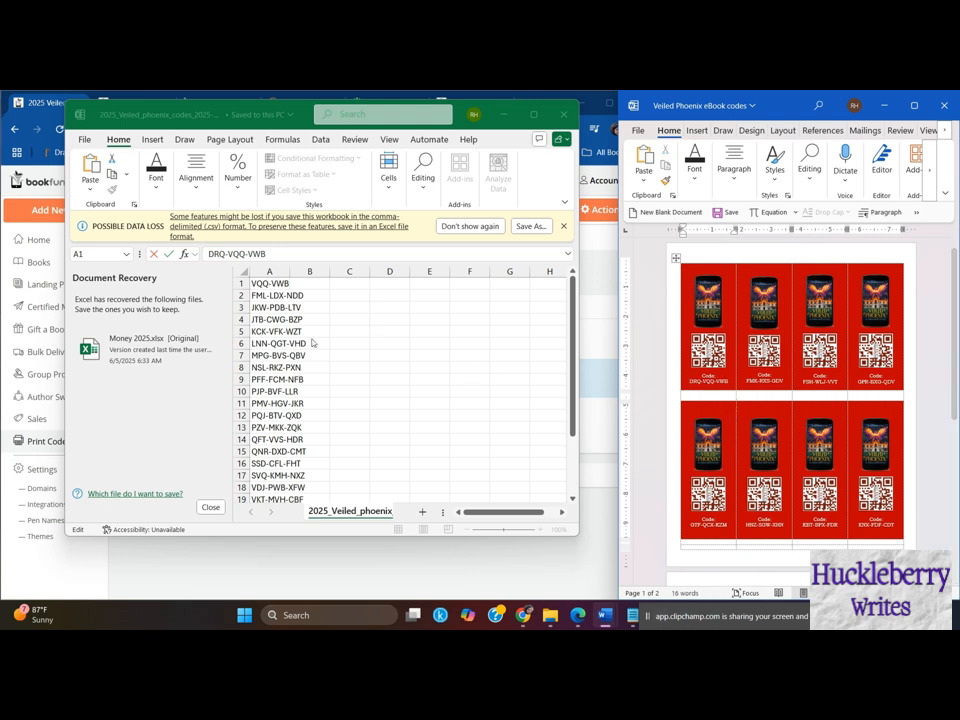
- Leave cell A1's edit mode in the code list and highlight the cell with a yellow fill
left_click(256, 284)
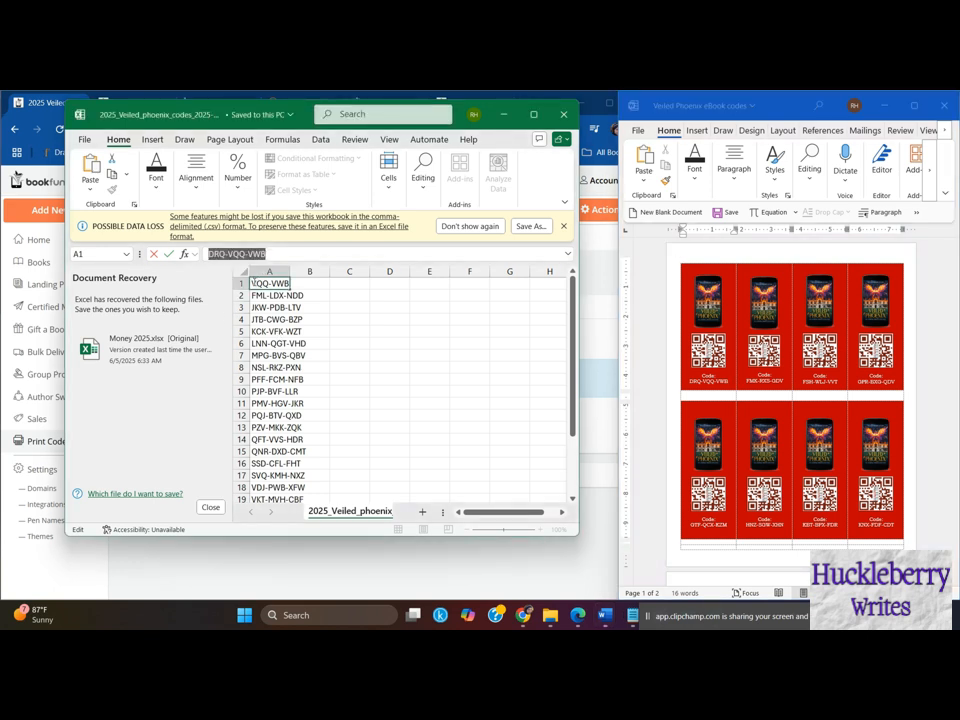
left_click(349, 295)
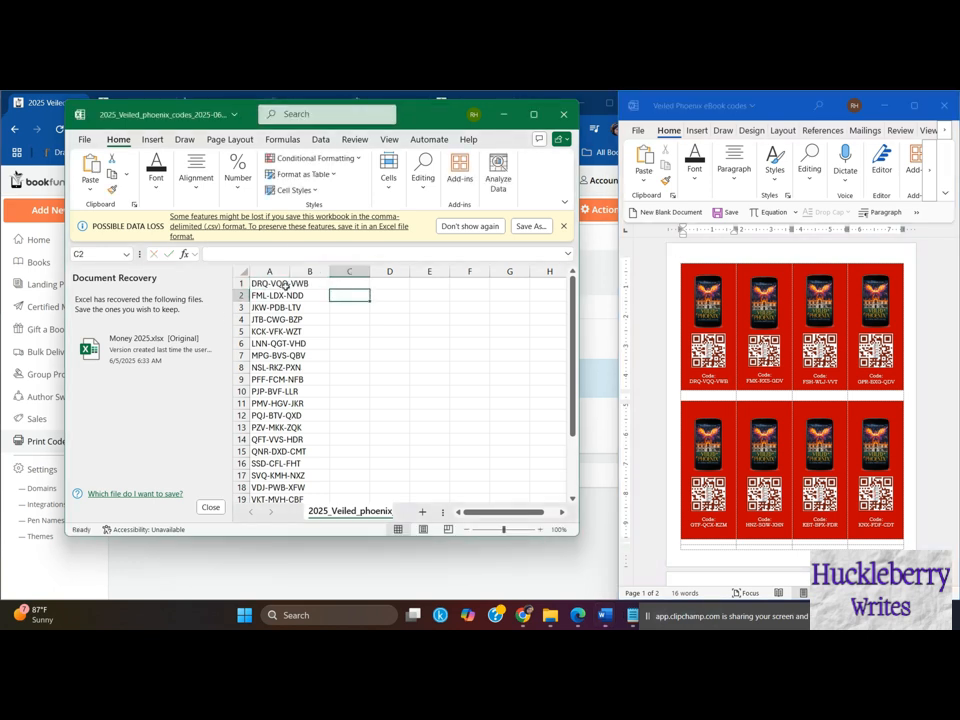
left_click(268, 283)
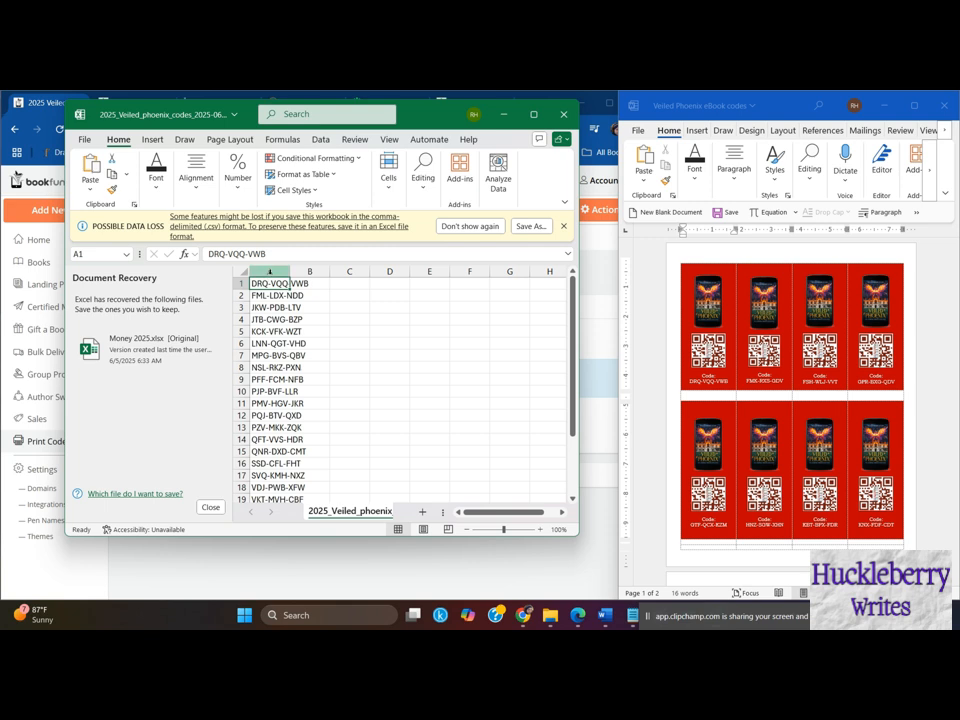
left_click(161, 177)
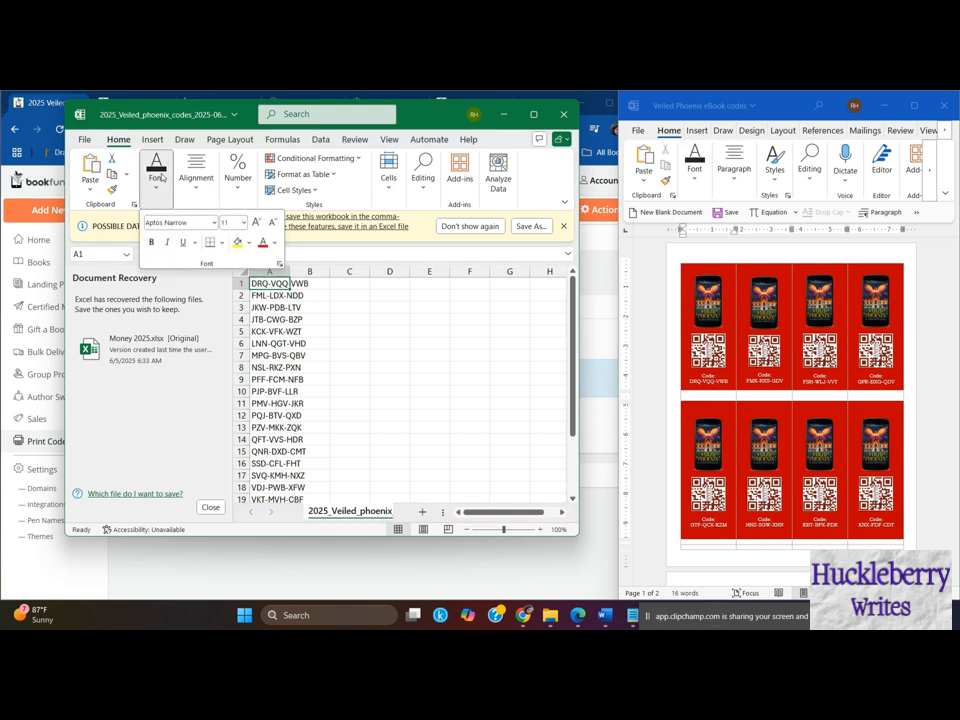
left_click(233, 242)
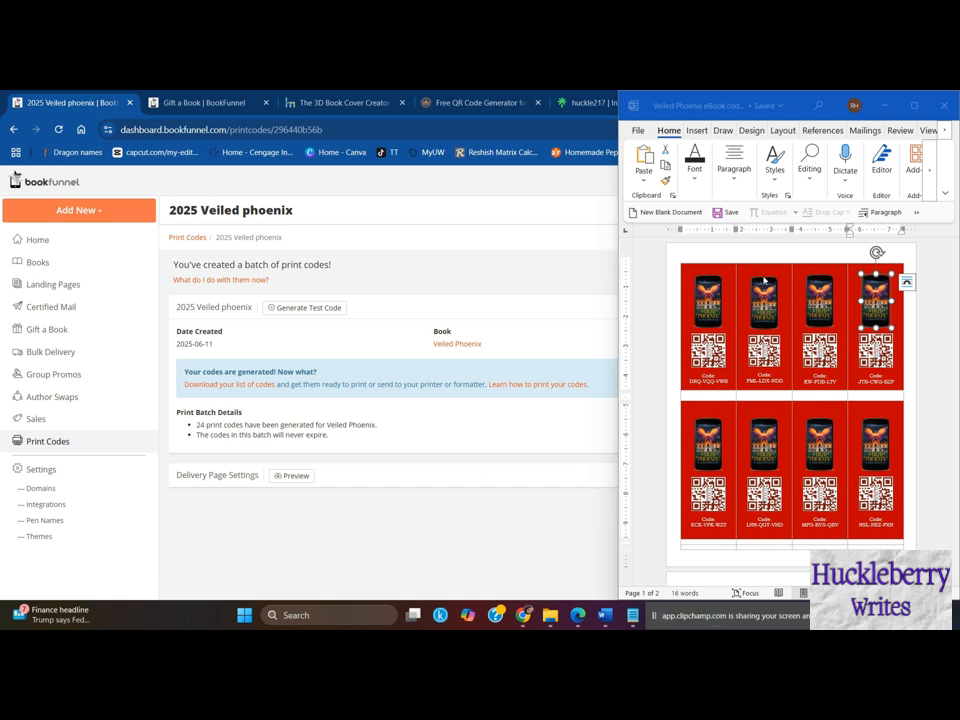
- Select the book mockup image on the first card, followed by the QR code beneath it, to point out the card's elements
left_click(716, 298)
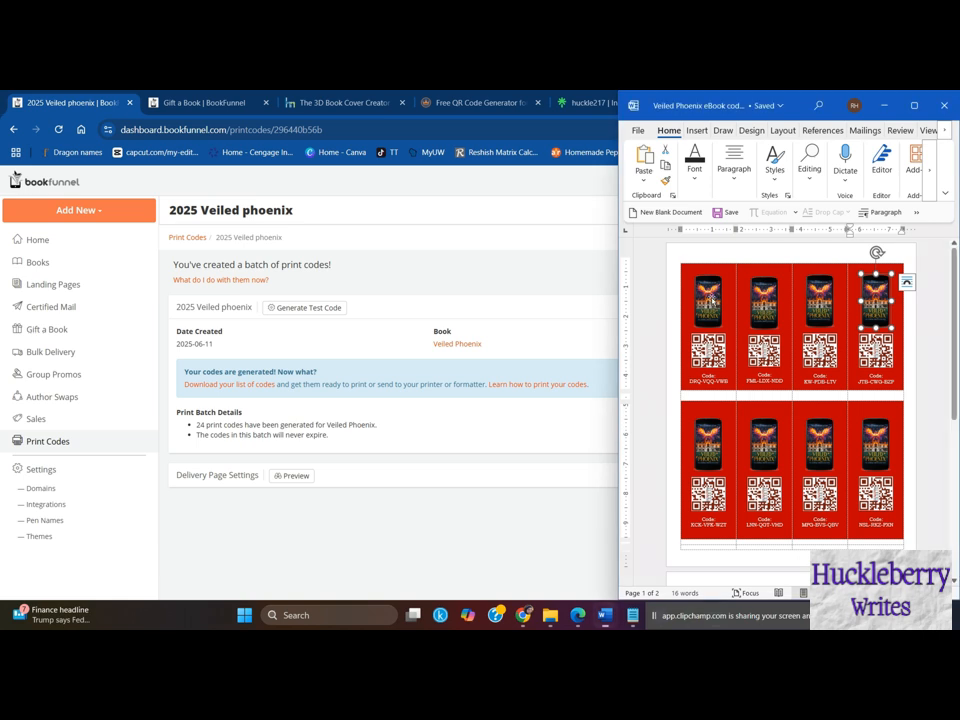
left_click(716, 298)
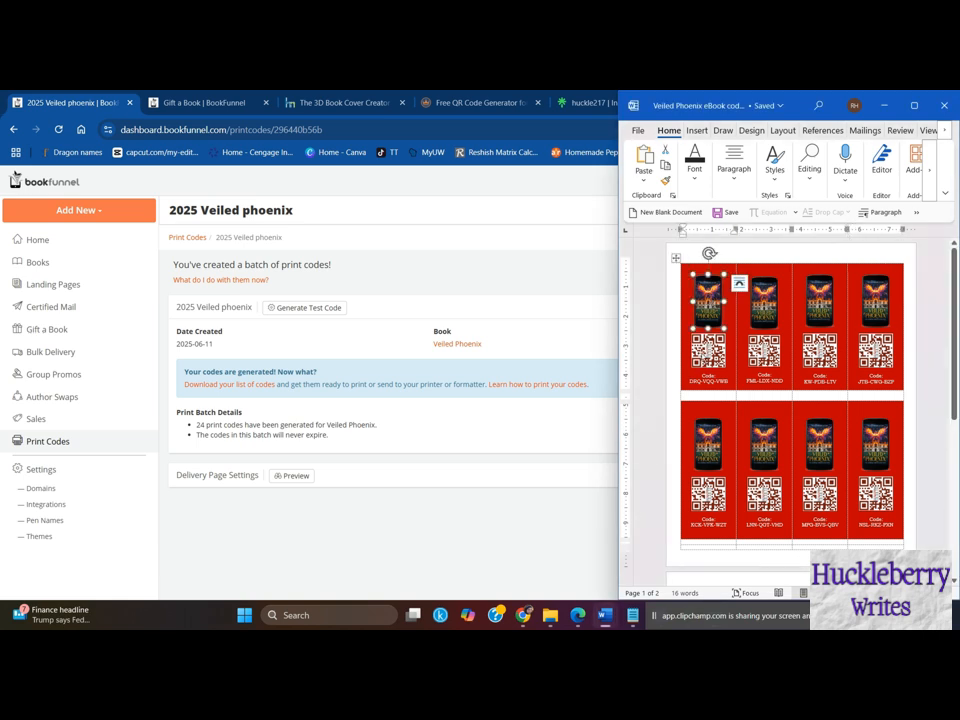
left_click(700, 358)
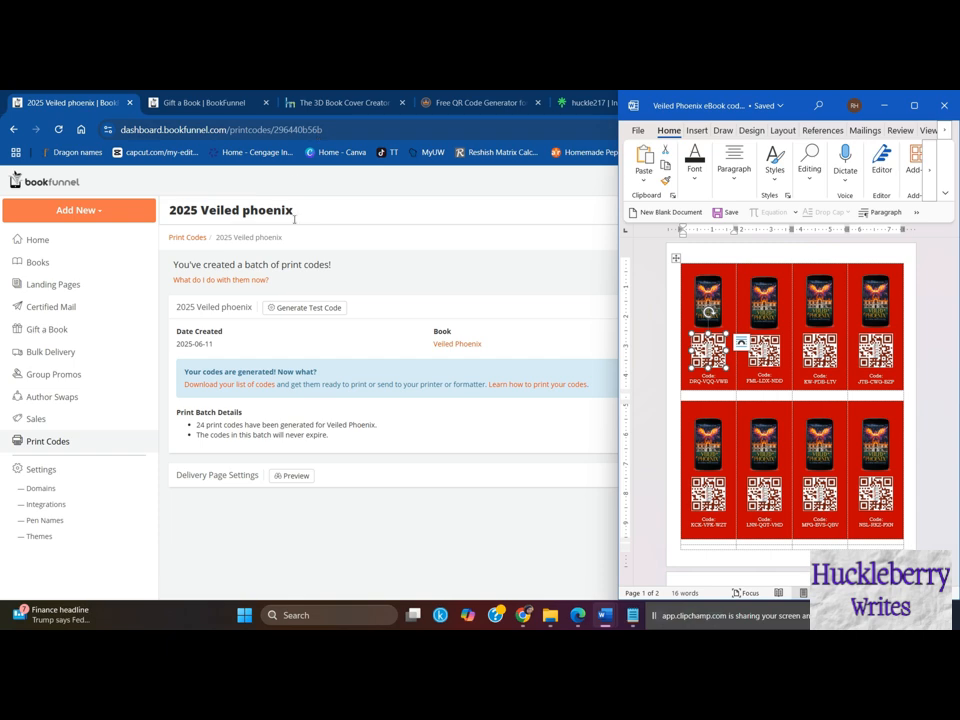
- Switch to the 3D Book Cover Creator page, return to Step 1 and look through the single mockup templates
left_click(339, 104)
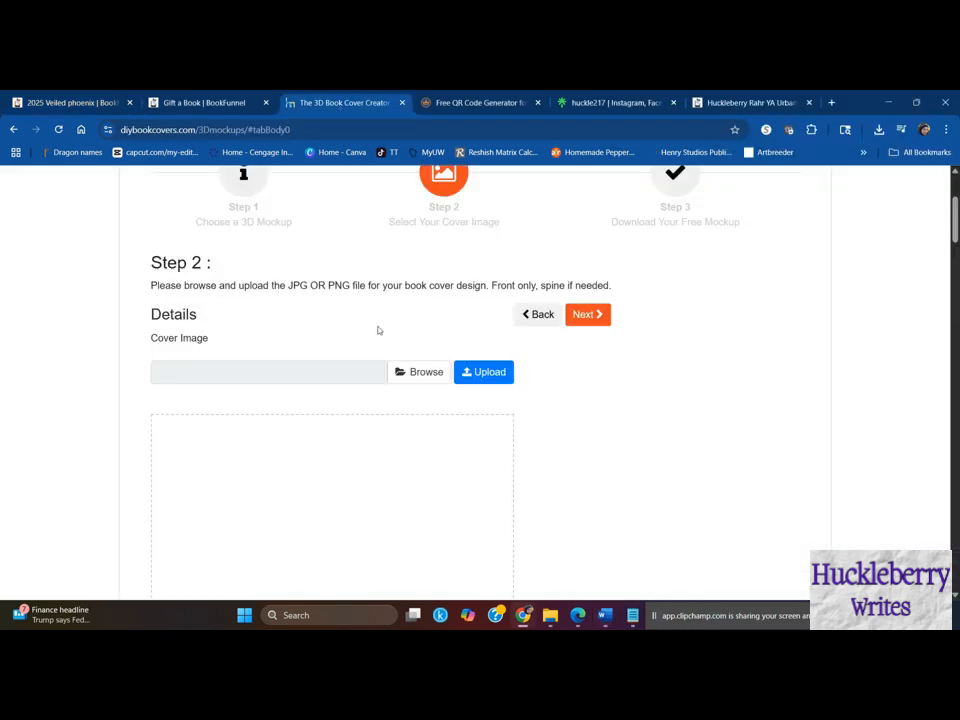
scroll(330, 365, "up", 2)
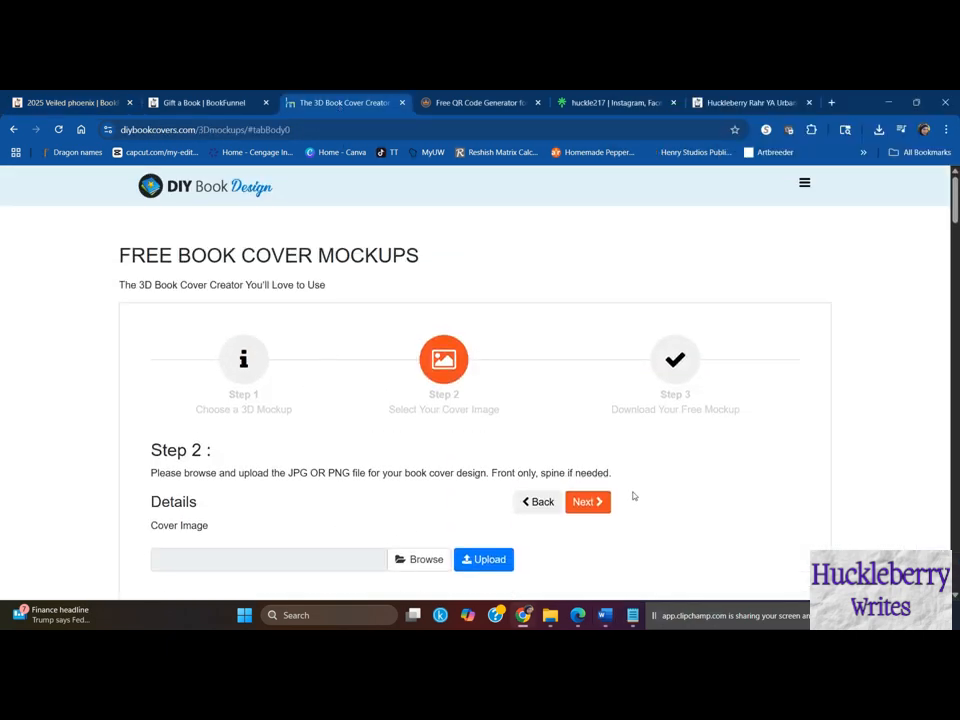
left_click(533, 501)
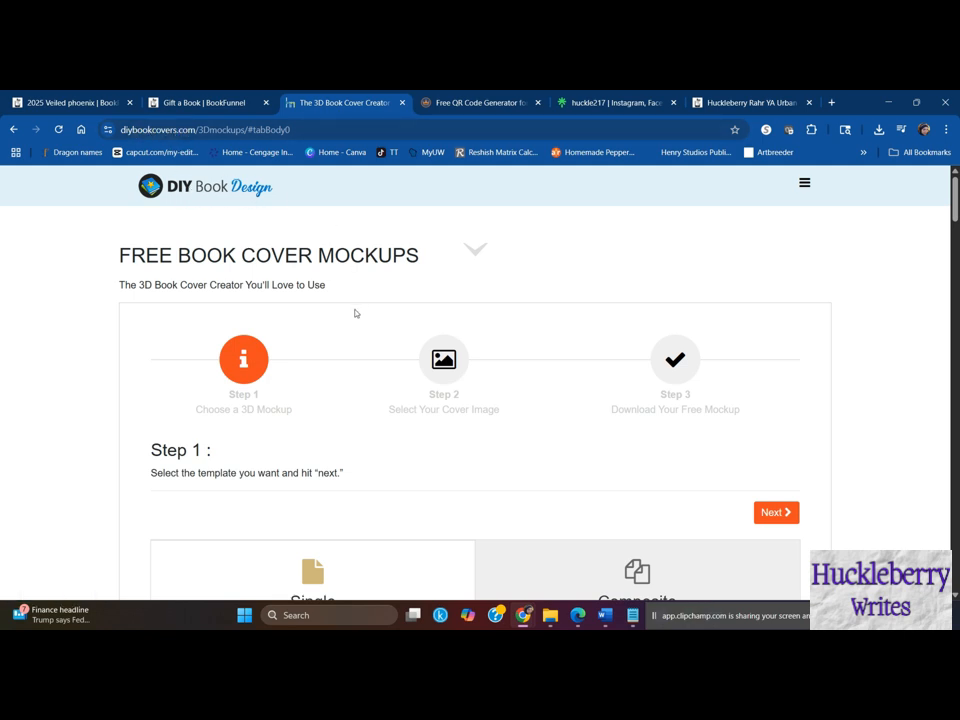
scroll(355, 313, "down", 4)
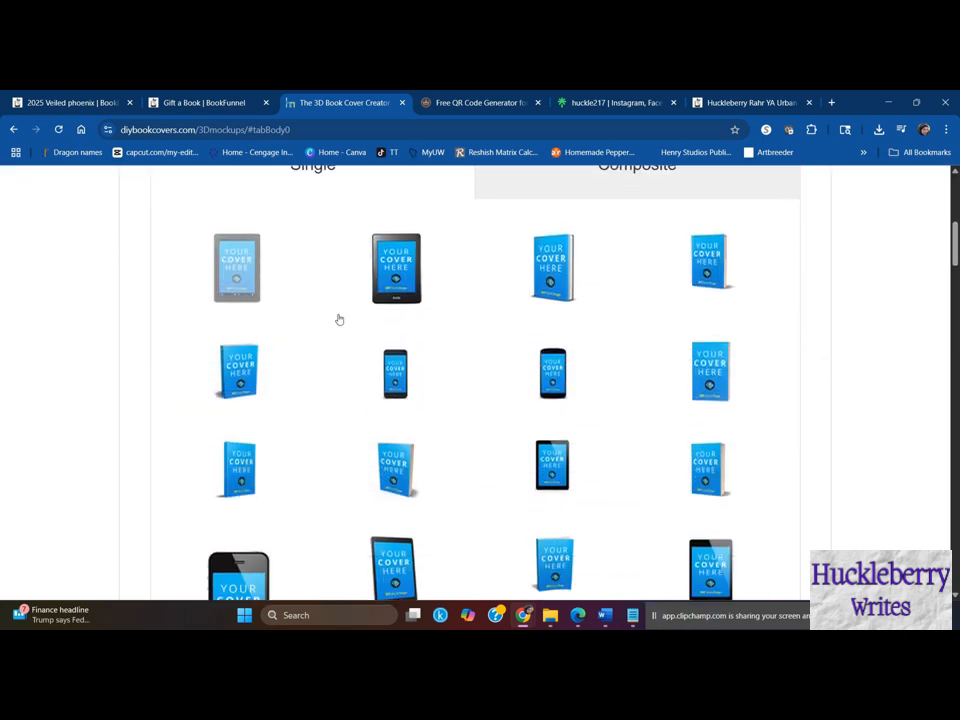
scroll(337, 319, "down", 5)
scroll(540, 370, "up", 4)
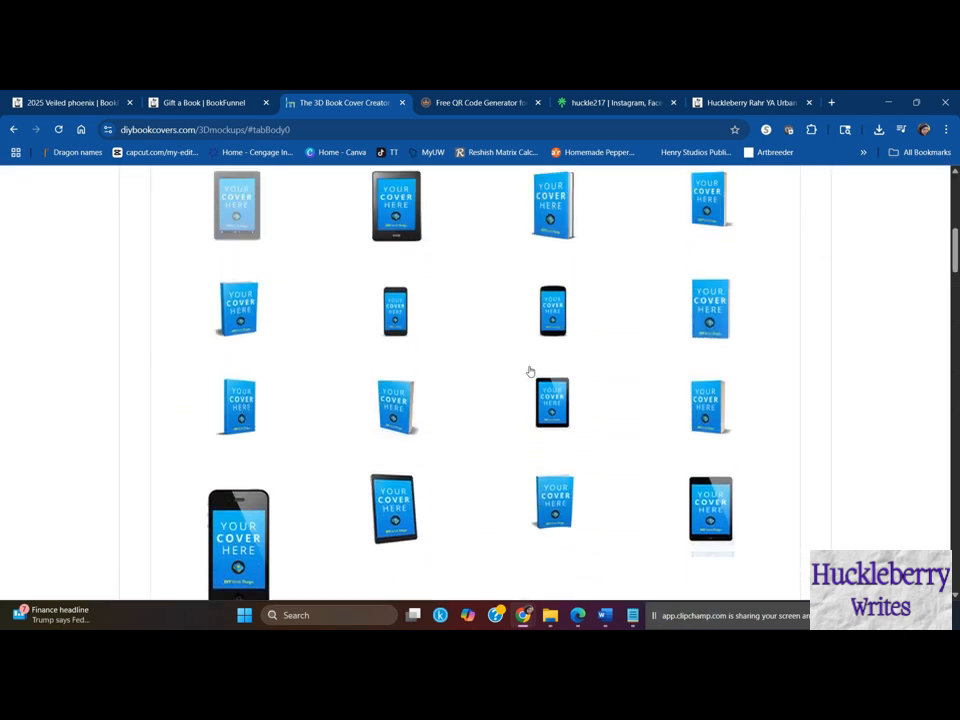
scroll(528, 371, "up", 3)
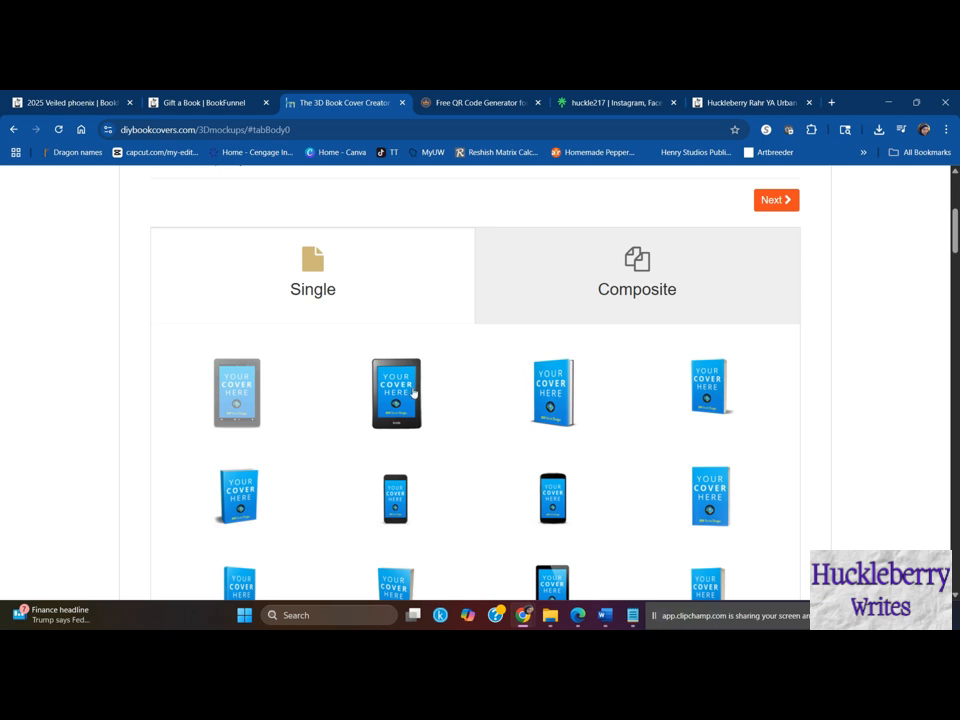
scroll(535, 392, "down", 3)
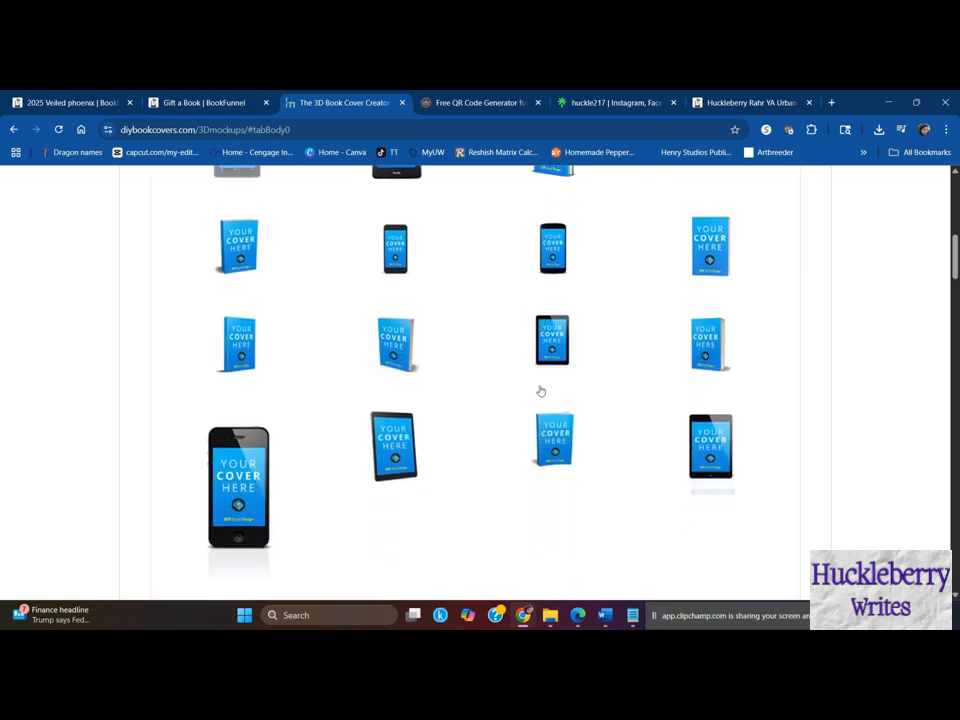
scroll(540, 391, "up", 3)
- Show the composite mockups, choose the second-row template combining a tablet, phone and paperback, and continue to the cover image step
left_click(624, 300)
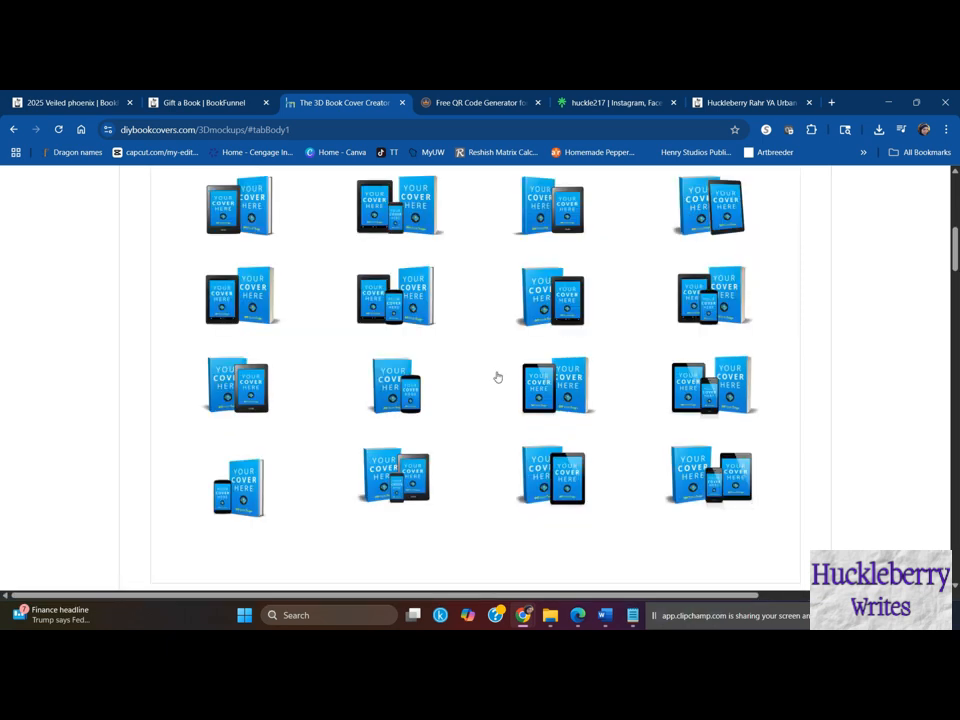
scroll(500, 372, "up", 3)
scroll(505, 366, "down", 1)
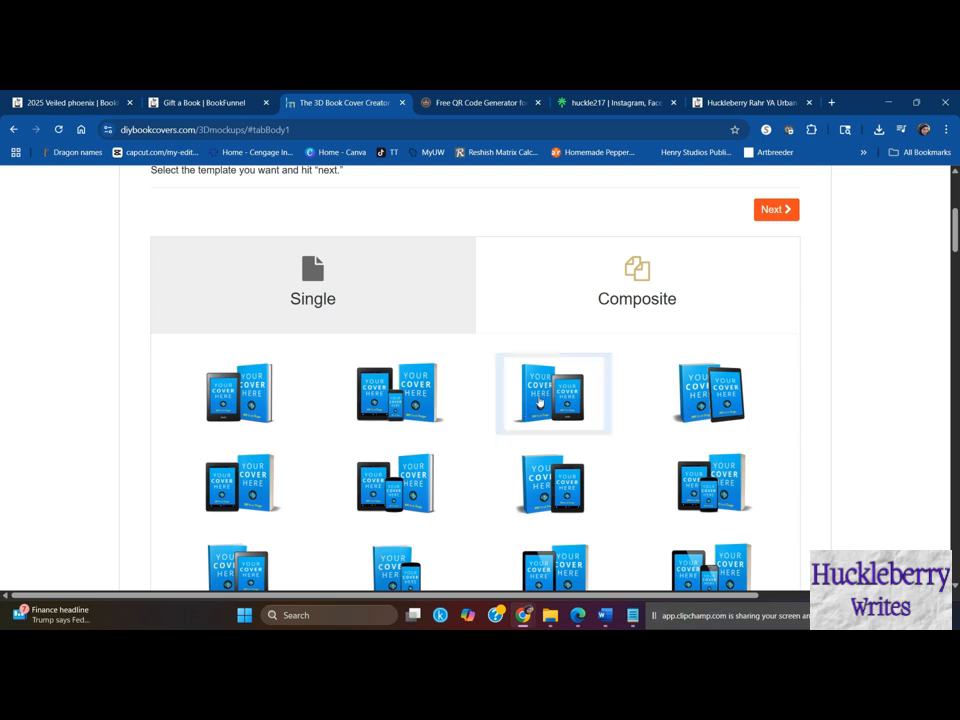
scroll(620, 380, "up", 1)
left_click(772, 334)
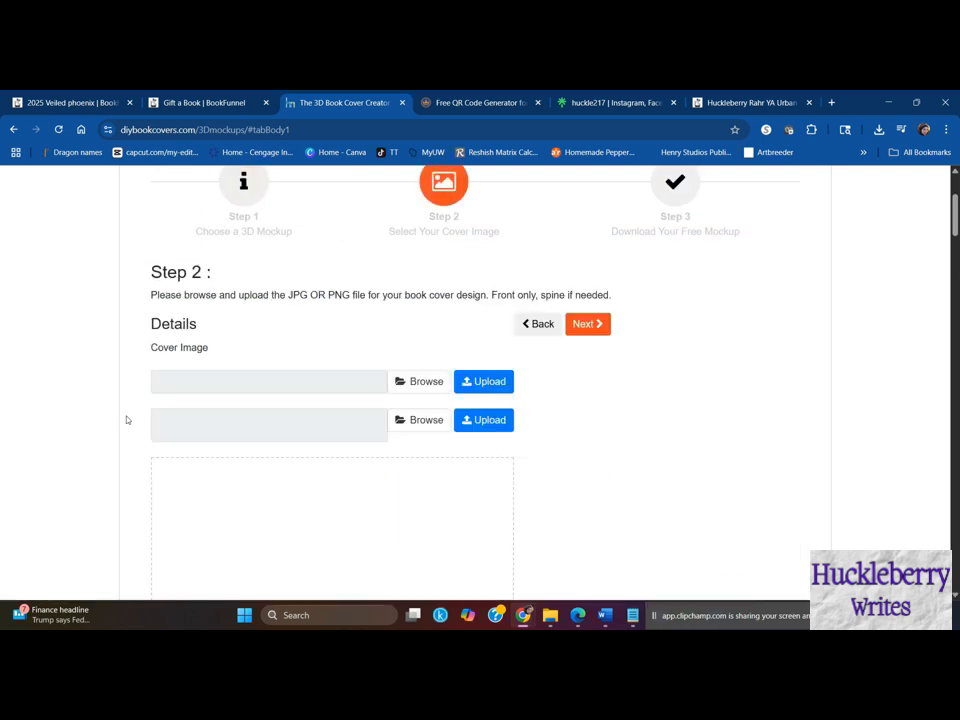
left_click(537, 324)
scroll(501, 390, "down", 2)
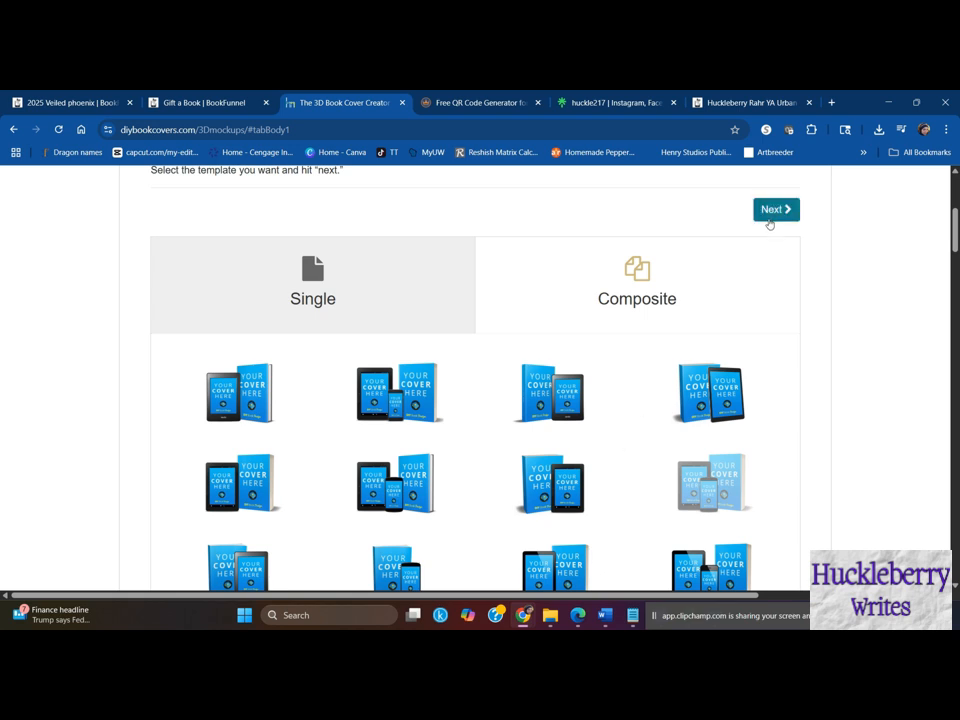
left_click(770, 218)
- Upload Chameleon cover (2).jpg from the Chameleon folder as the mockup's cover image
left_click(415, 256)
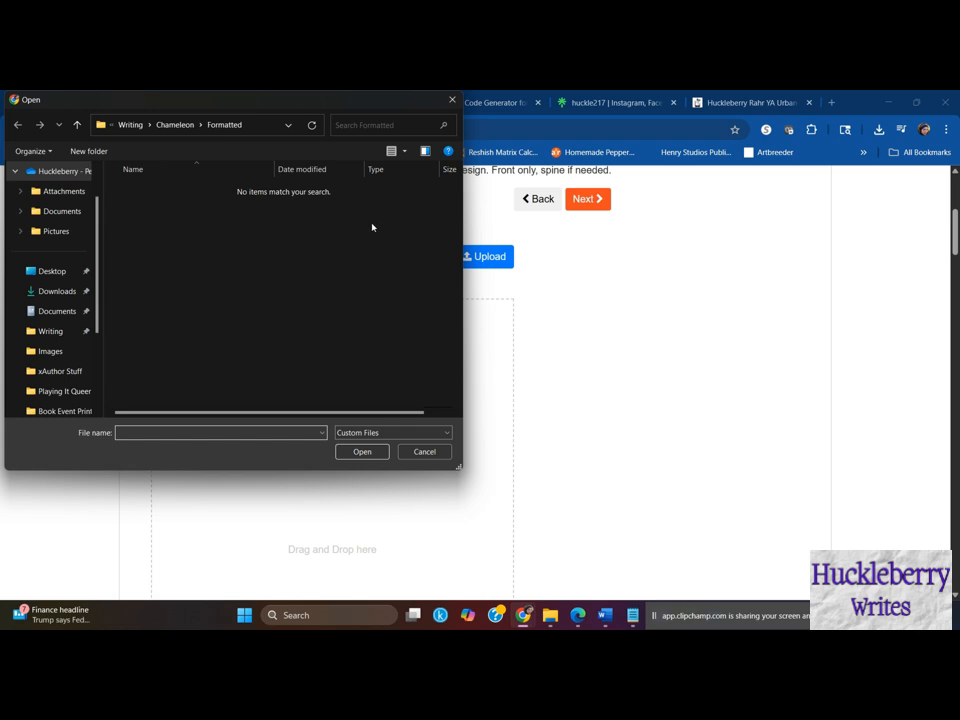
left_click(175, 125)
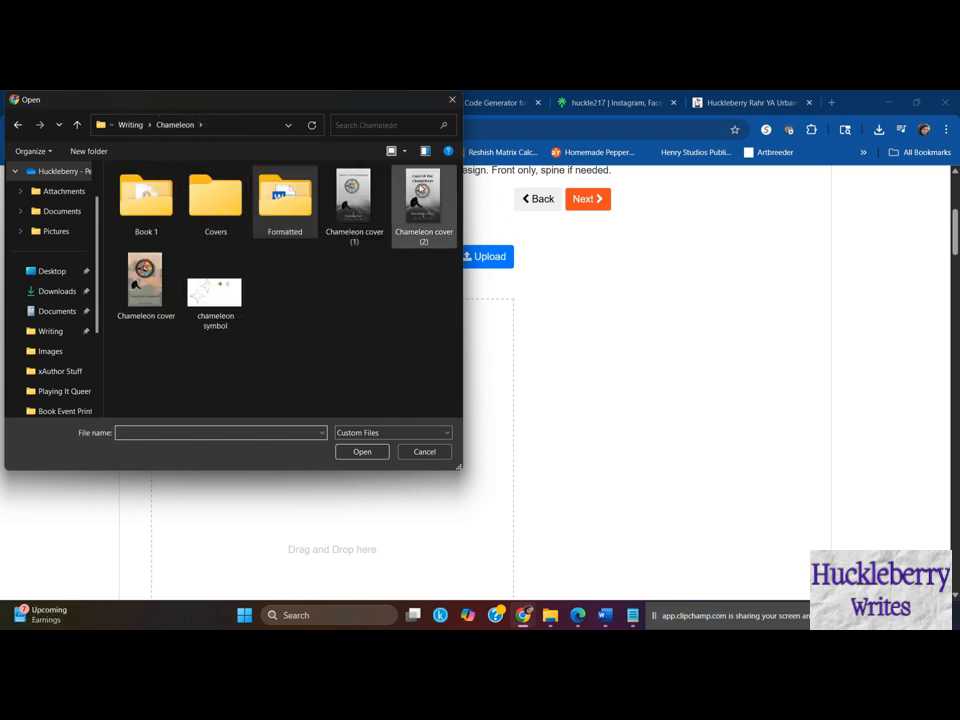
left_click(423, 200)
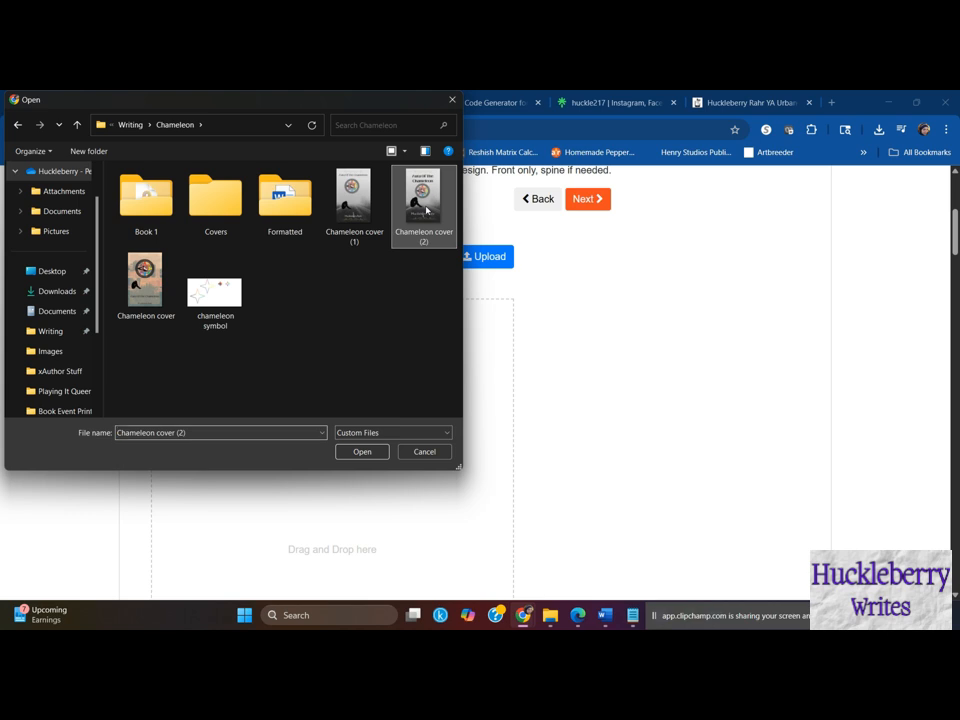
left_click(362, 451)
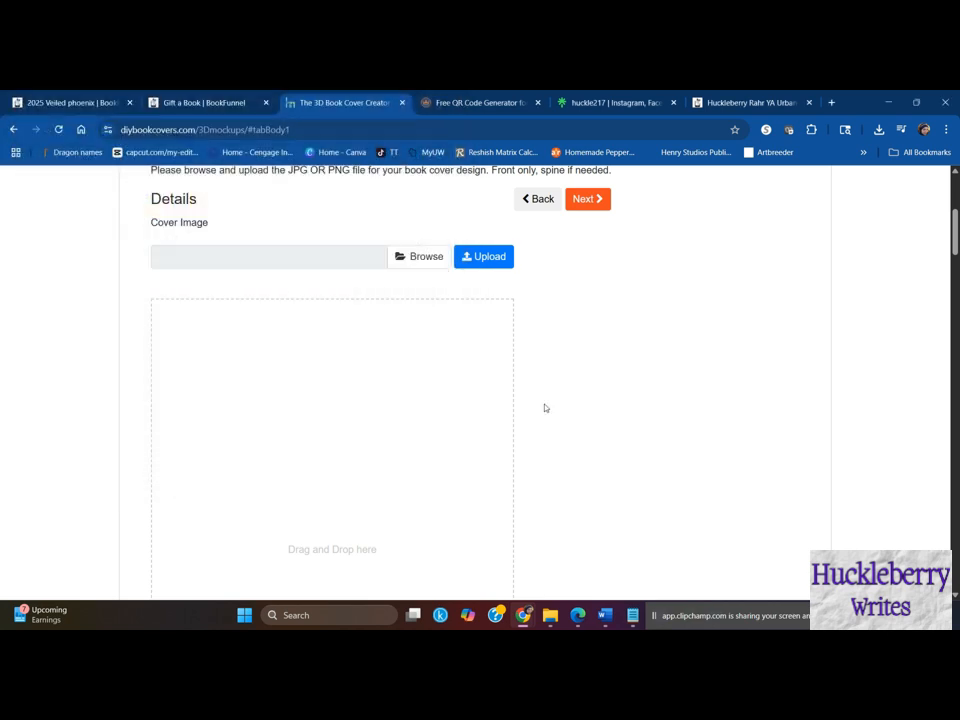
left_click(489, 261)
- Check the uploaded cover, continue to Step 3 and download the composite mockup as a PNG
scroll(574, 368, "down", 3)
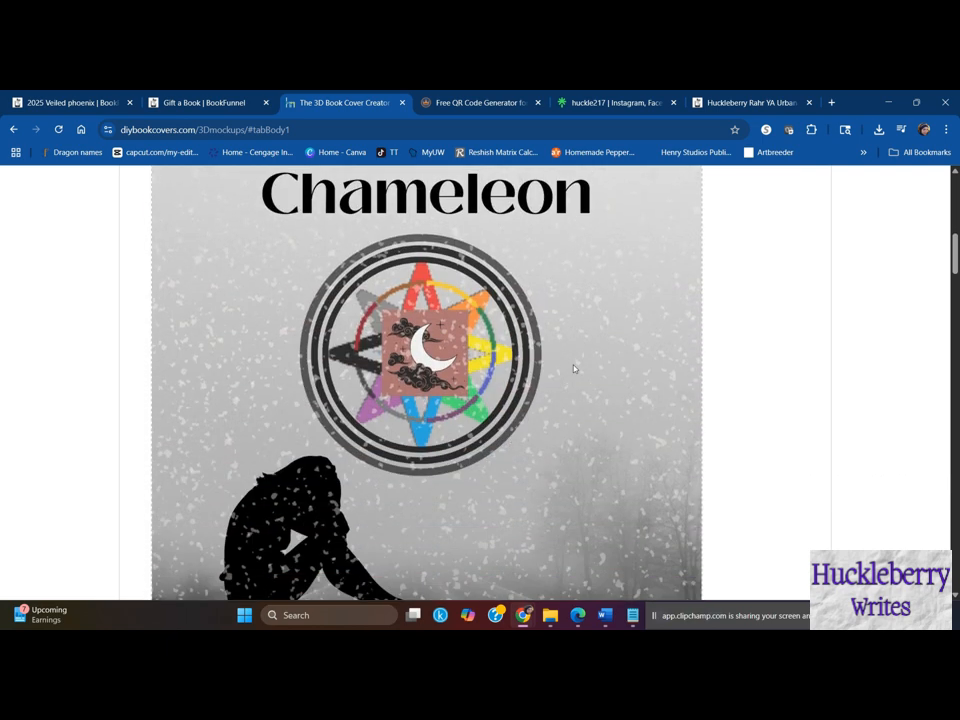
scroll(574, 368, "down", 5)
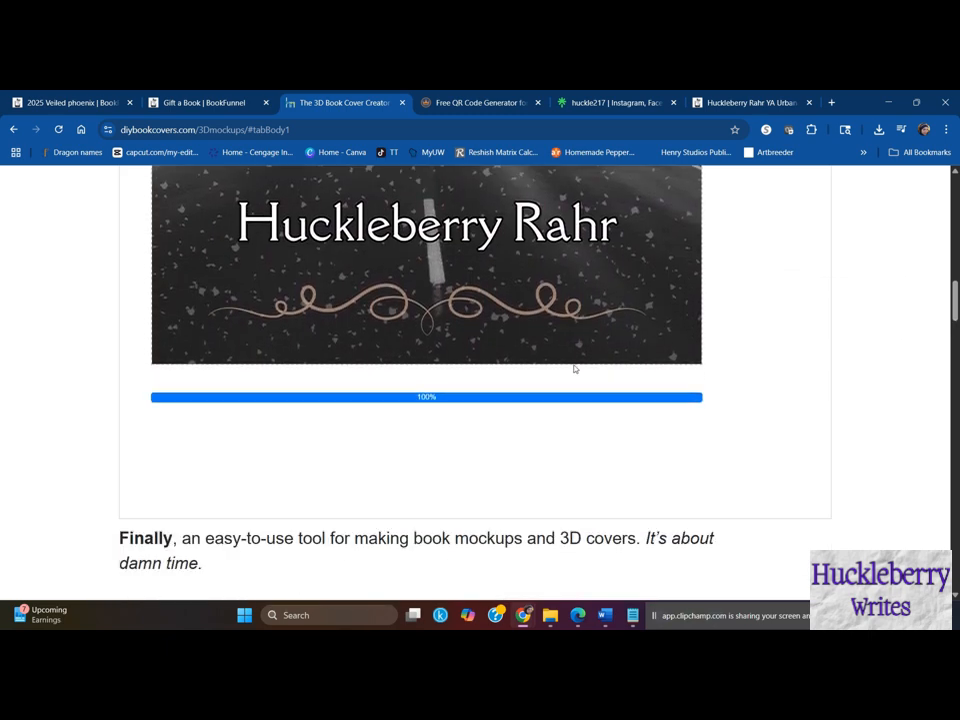
scroll(574, 368, "up", 8)
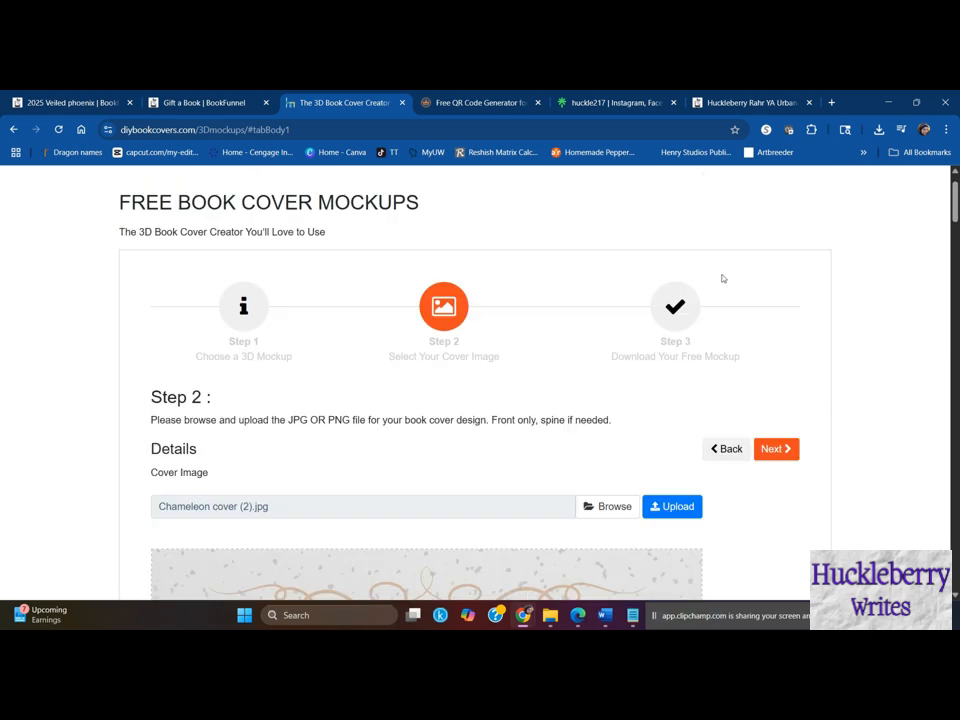
left_click(787, 449)
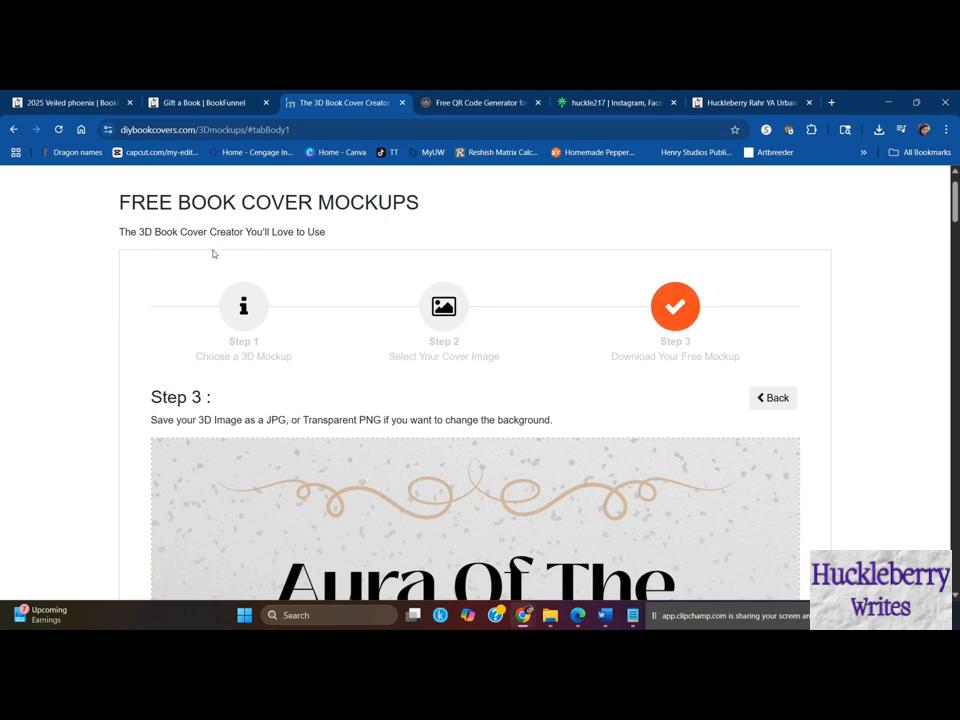
scroll(326, 347, "down", 10)
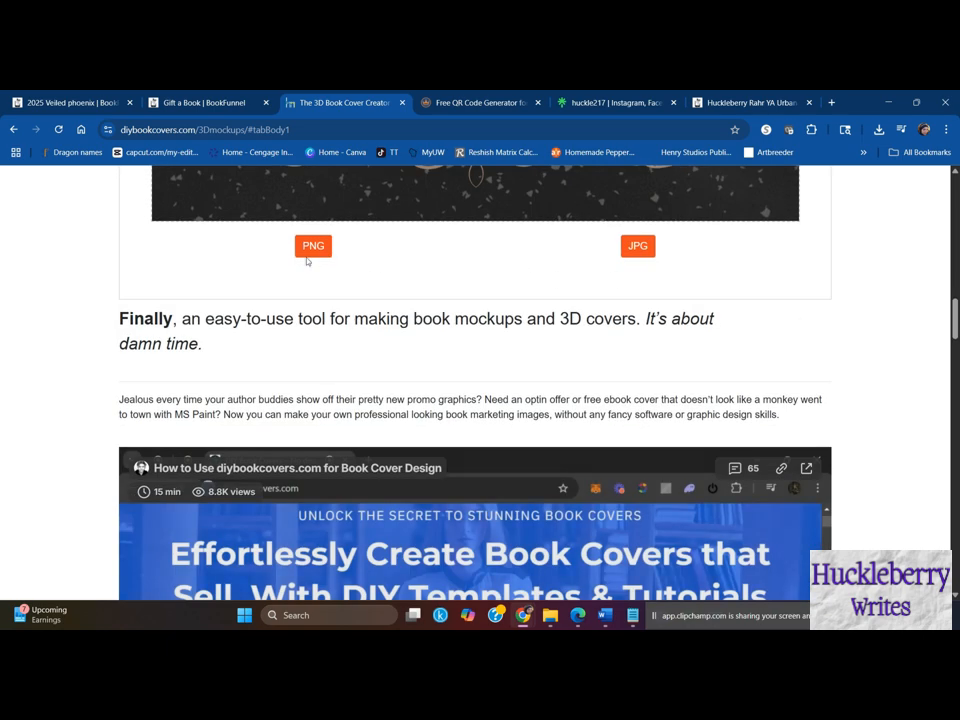
left_click(637, 245)
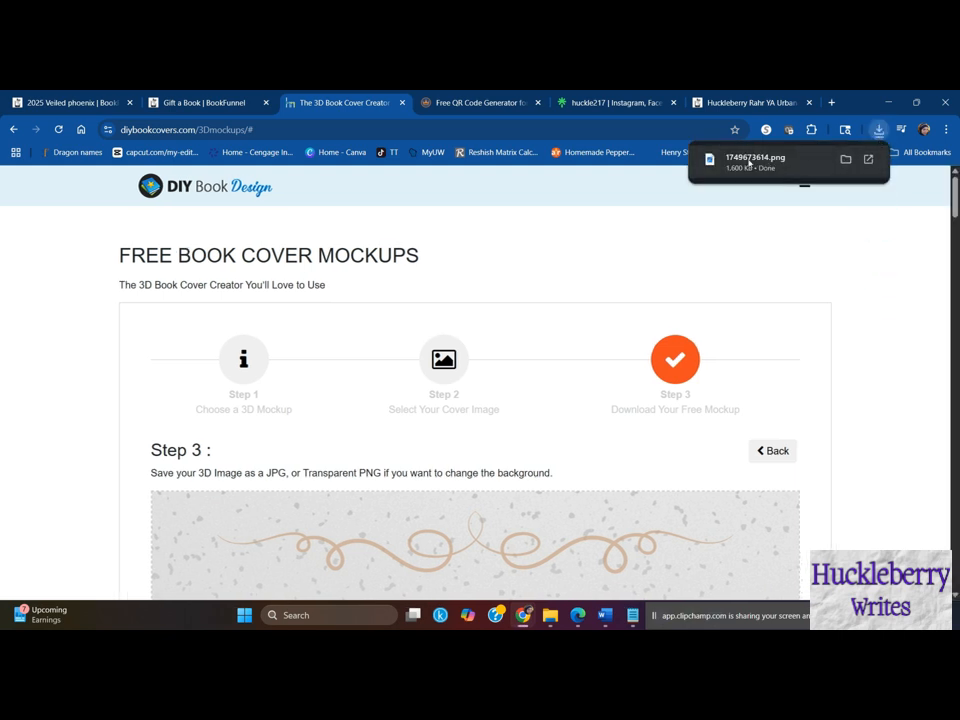
- Open the downloaded mockup for editing, crop it closely around the devices and book to about 1754 x 1407, and minimize the editor
left_click(749, 162)
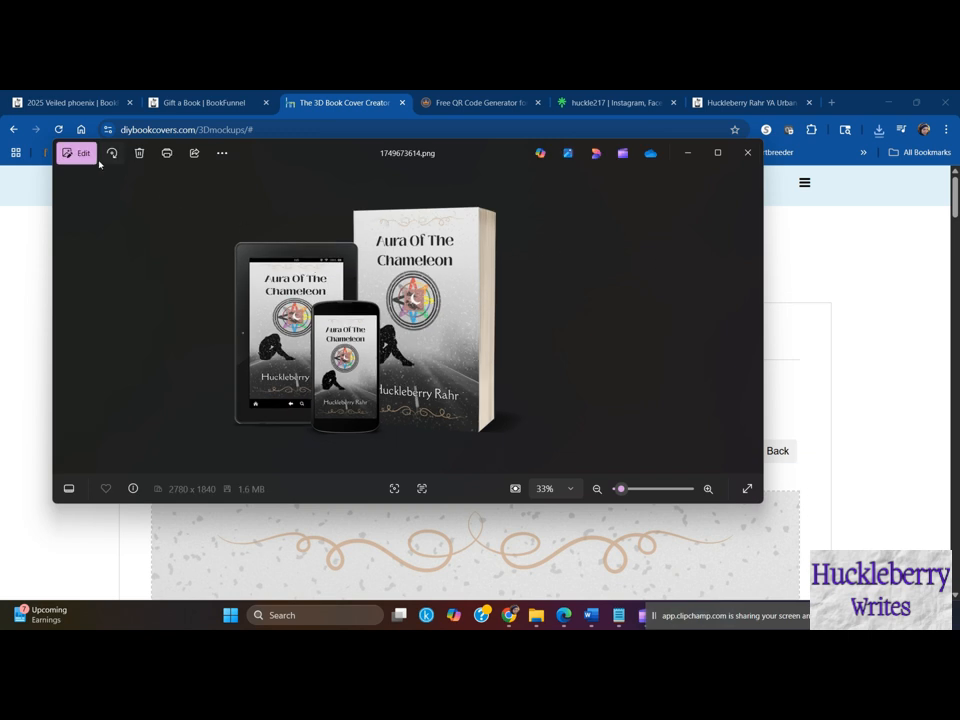
left_click(97, 161)
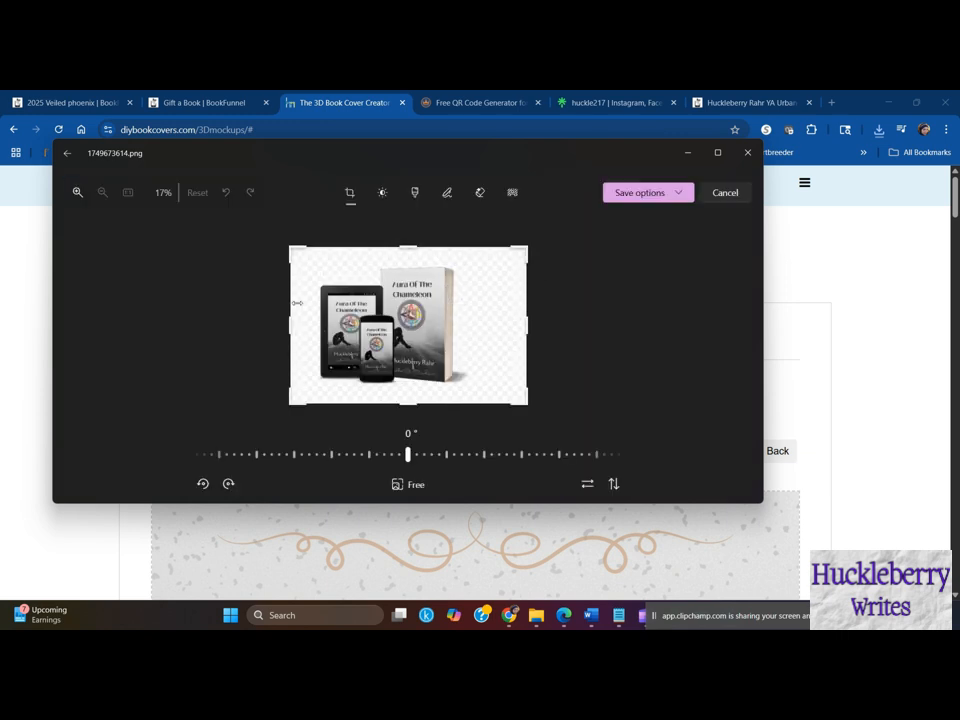
left_click_drag(293, 250, 320, 264)
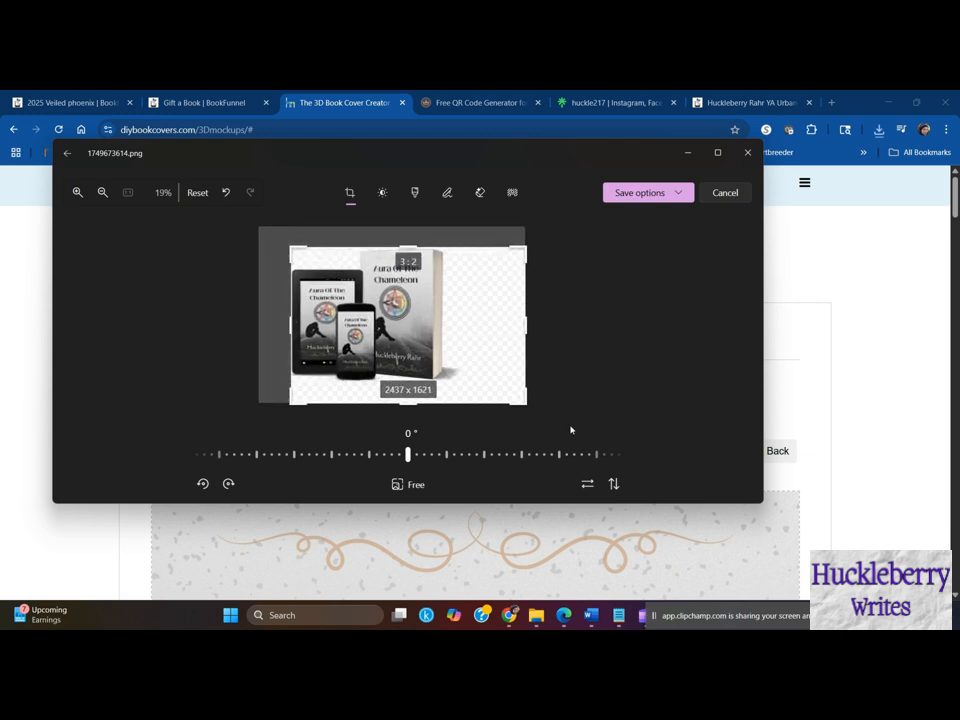
left_click_drag(528, 408, 458, 387)
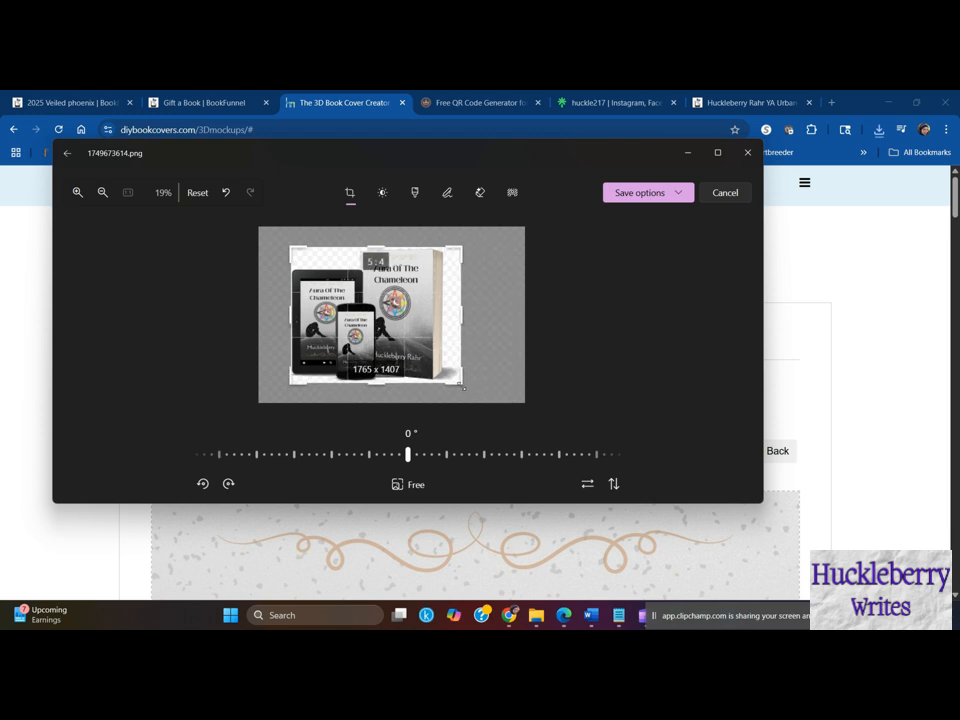
mouse_move(313, 329)
left_mouse_down()
mouse_move(305, 328)
mouse_move(313, 328)
left_mouse_up()
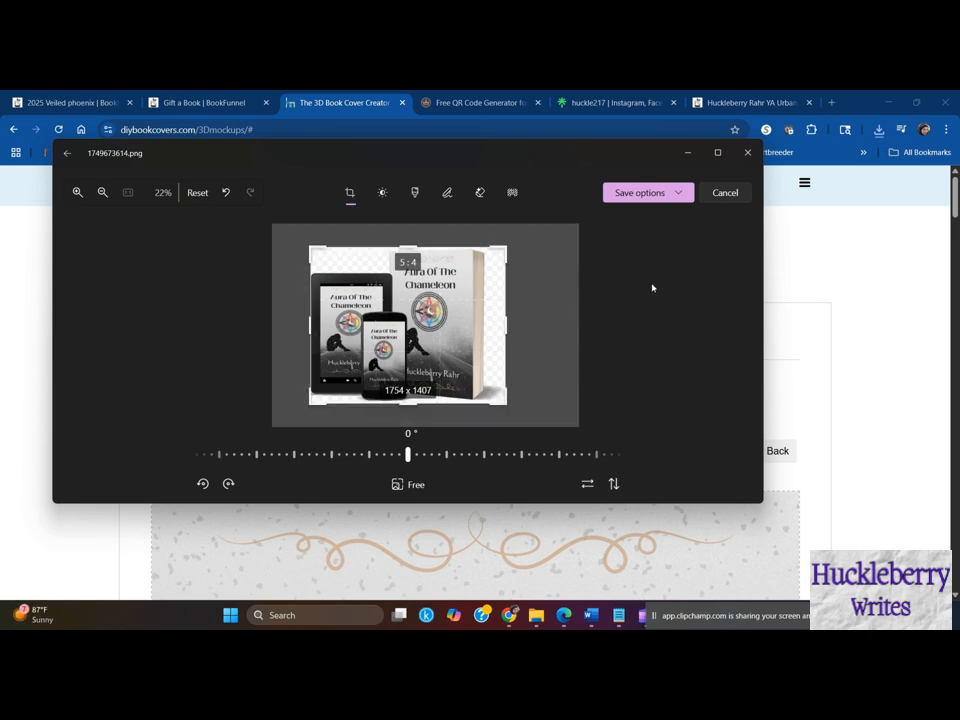
left_click(687, 153)
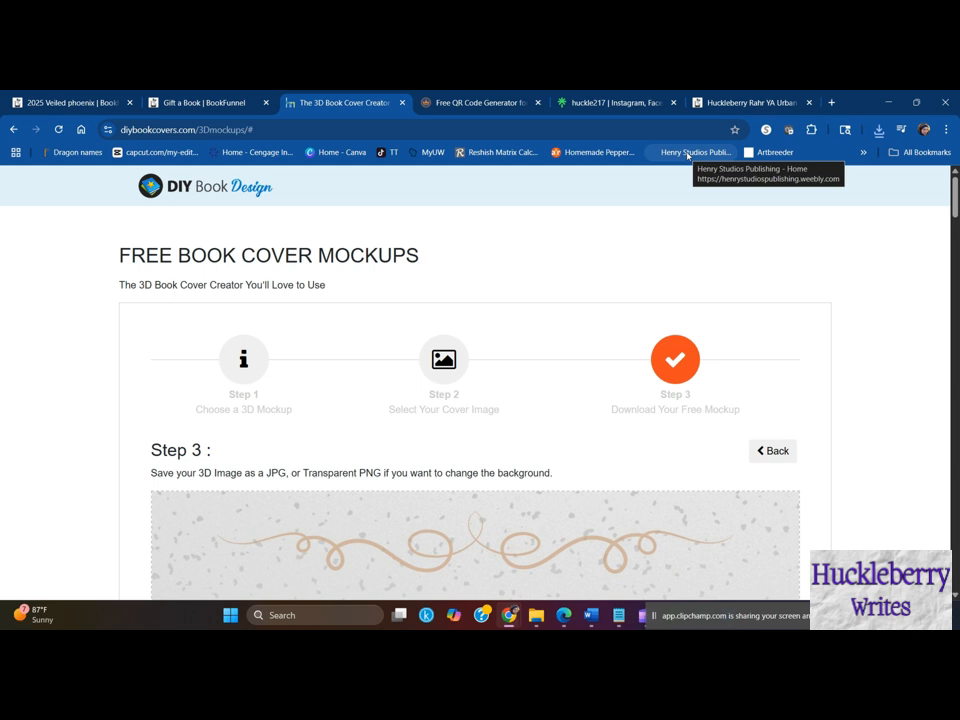
- Return to template selection, choose the first single tablet mockup, and proceed to the download step with the same cover
left_click(774, 451)
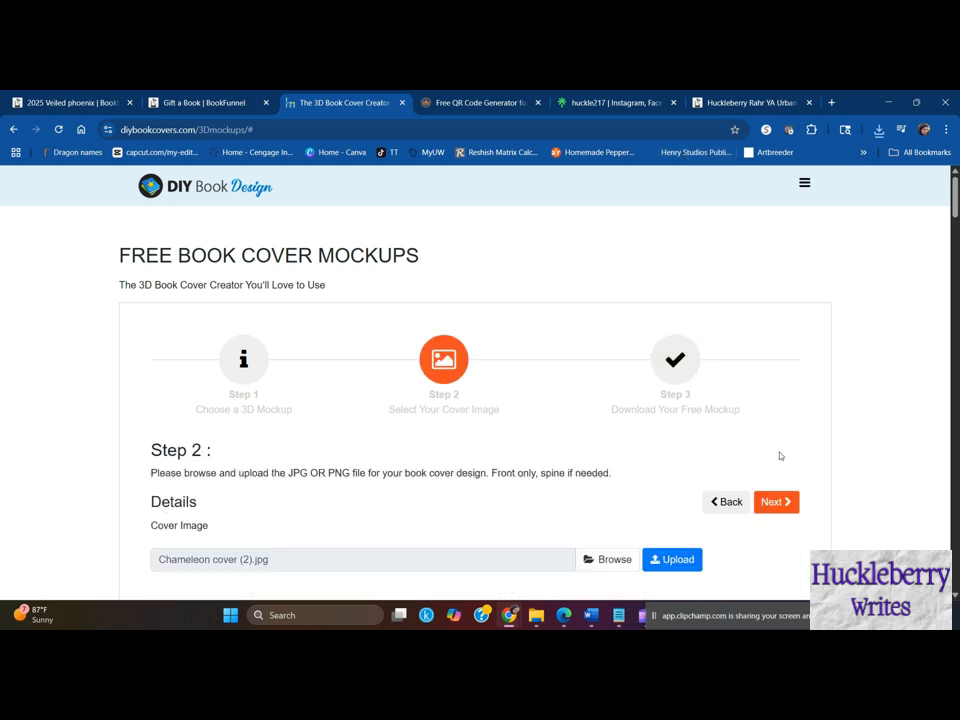
left_click(727, 502)
scroll(482, 401, "down", 10)
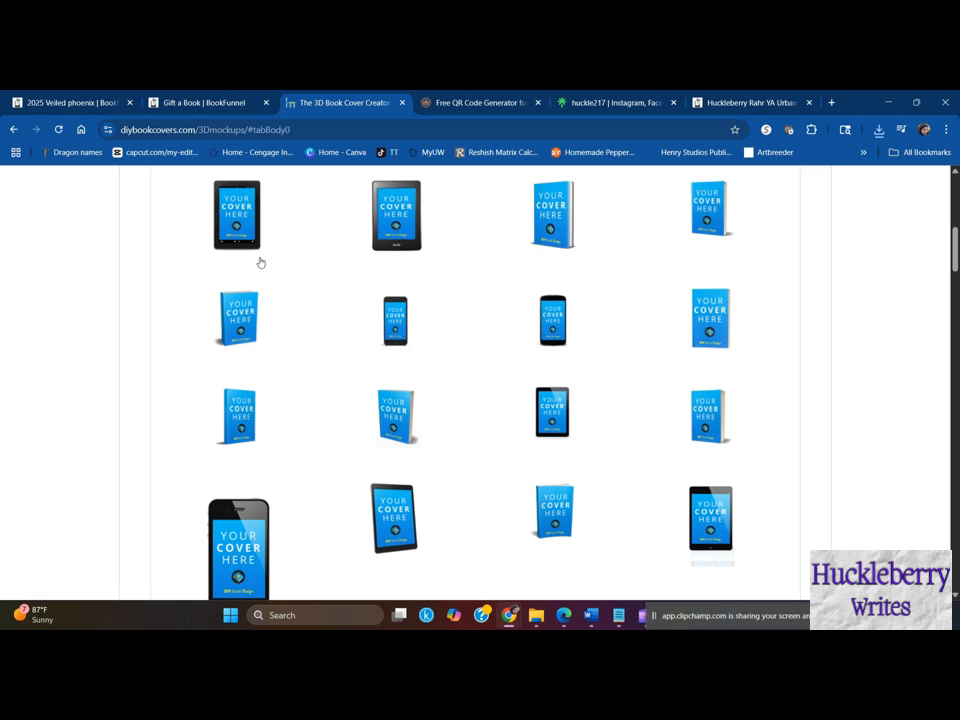
left_click(238, 221)
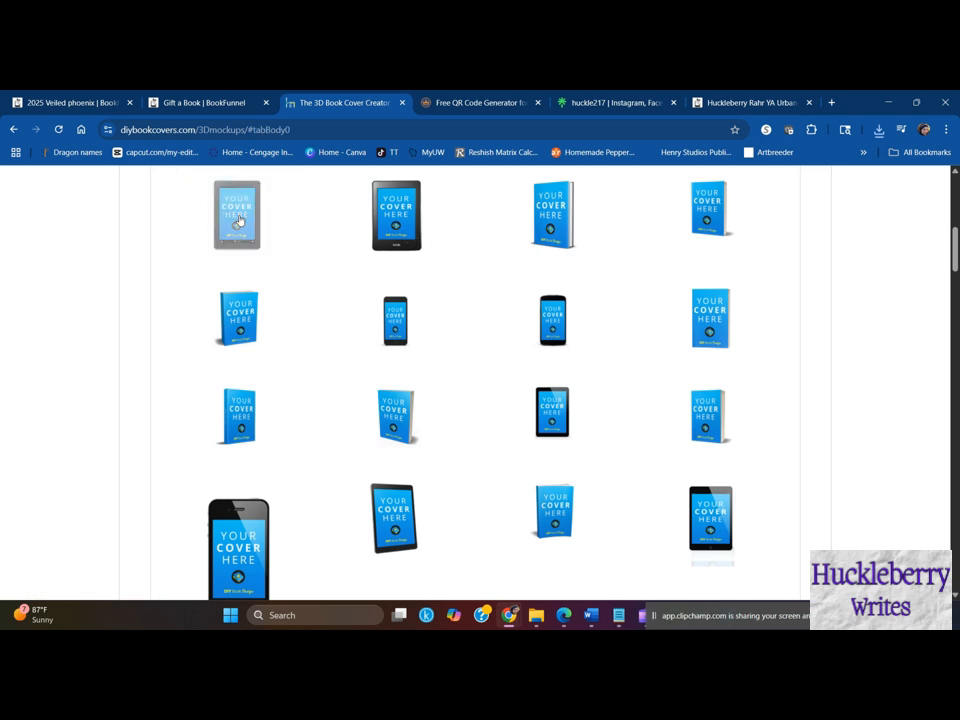
scroll(765, 354, "up", 3)
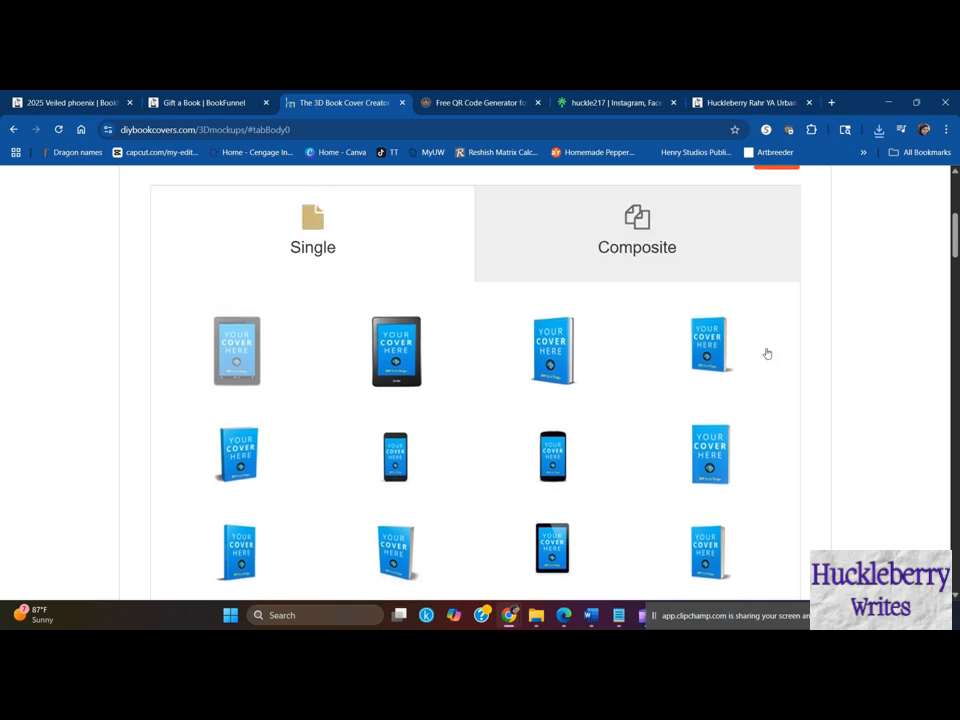
left_click(776, 272)
left_click(772, 262)
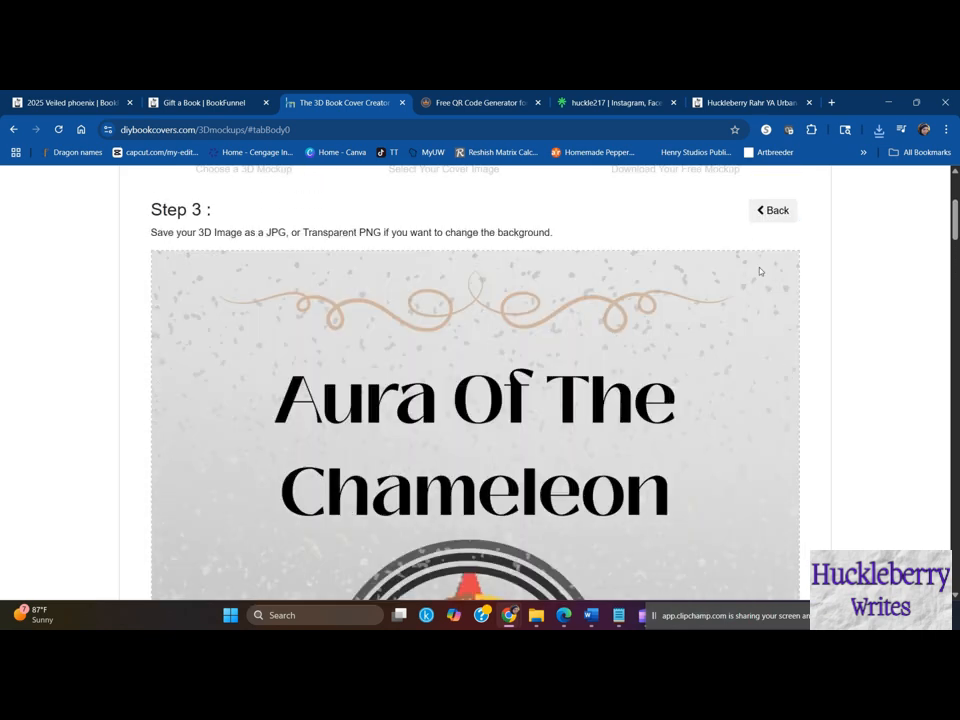
- Download the single tablet mockup as a PNG and open the downloaded image
scroll(597, 448, "down", 10)
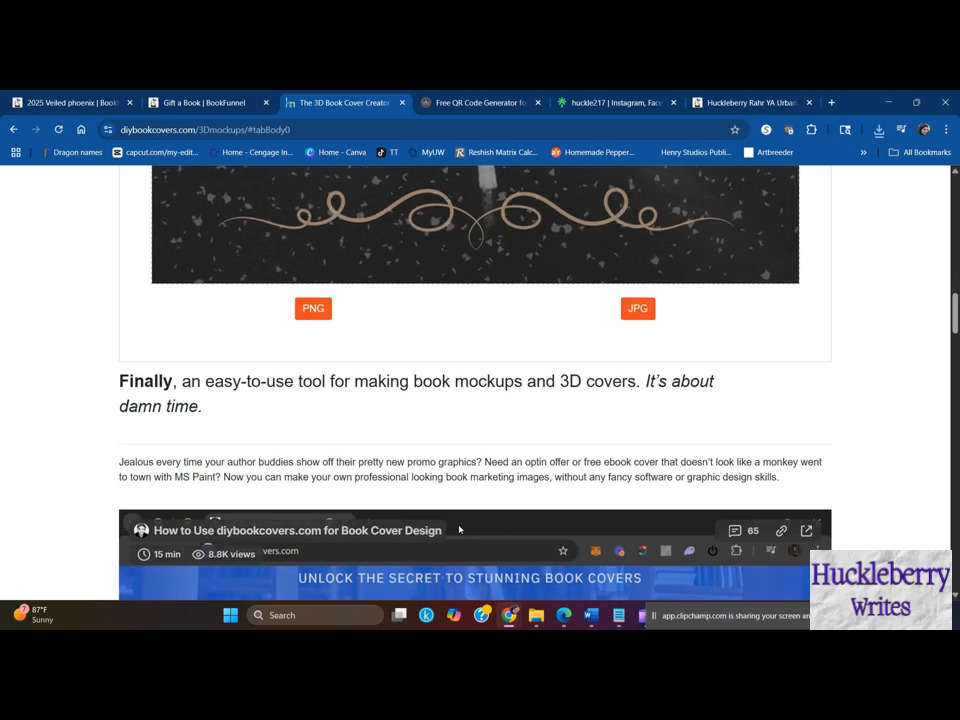
left_click(320, 307)
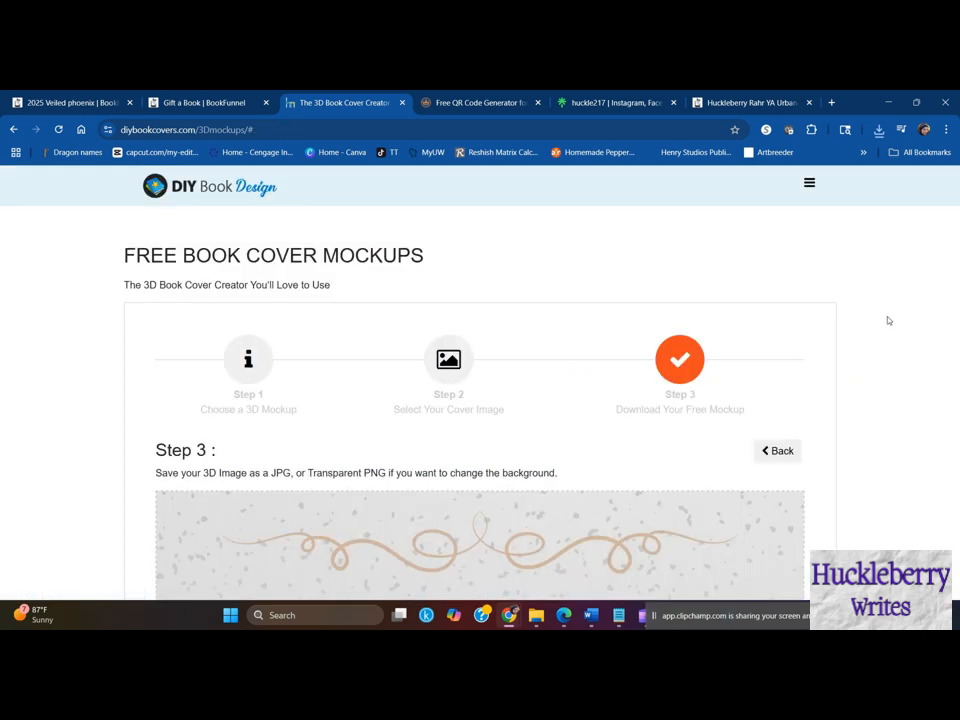
left_click(727, 178)
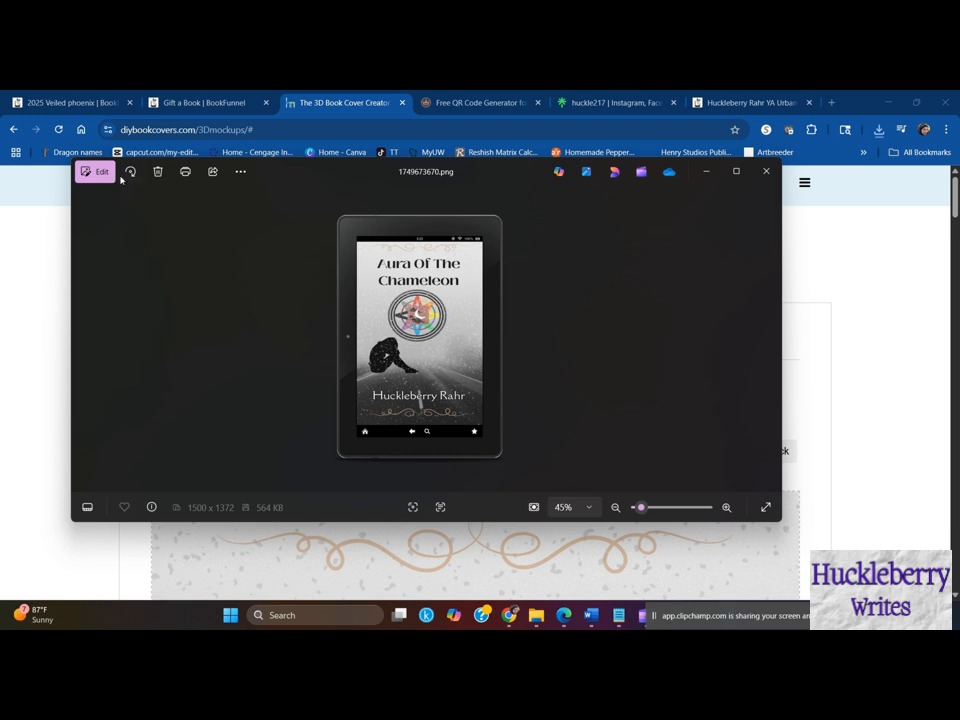
- Edit the tablet mockup image, crop it closely around the device on all sides, and minimize the editor
left_click(100, 172)
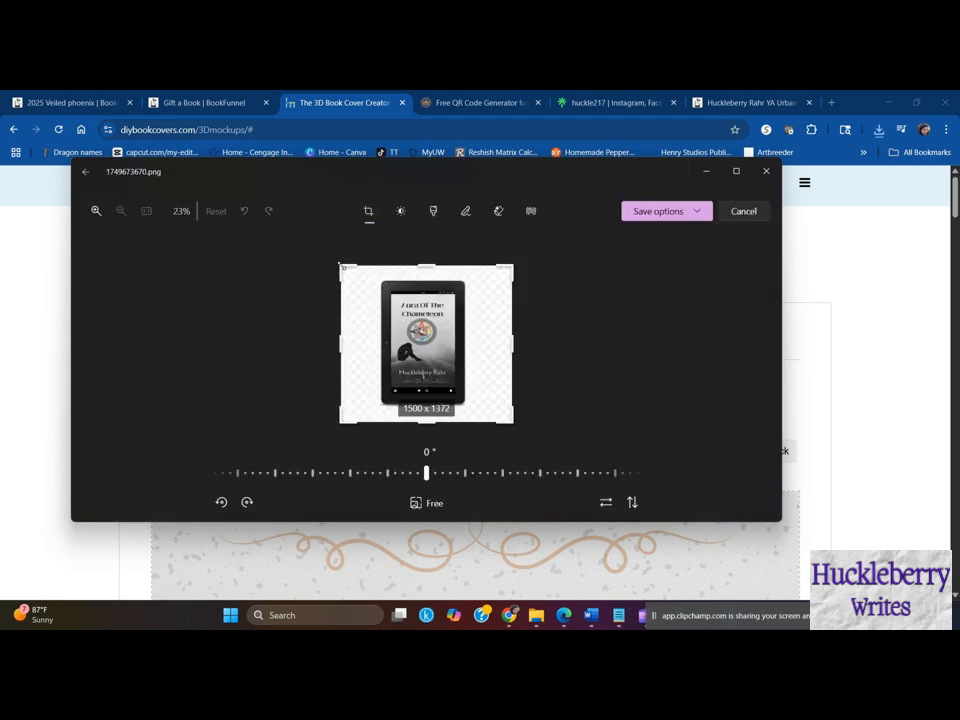
left_click_drag(341, 266, 372, 272)
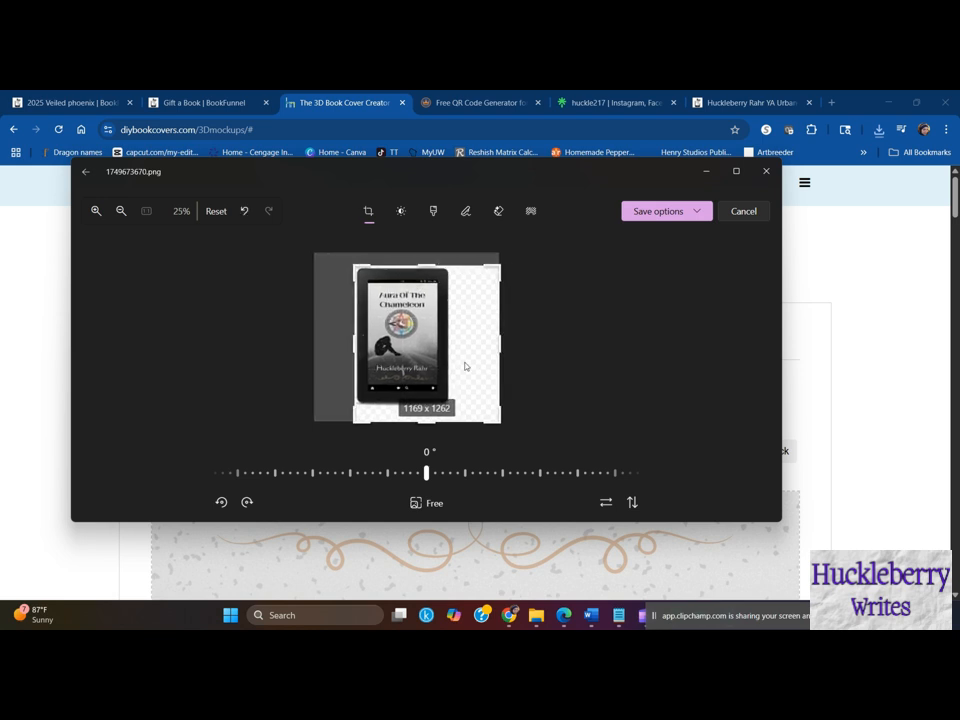
left_click_drag(502, 423, 449, 404)
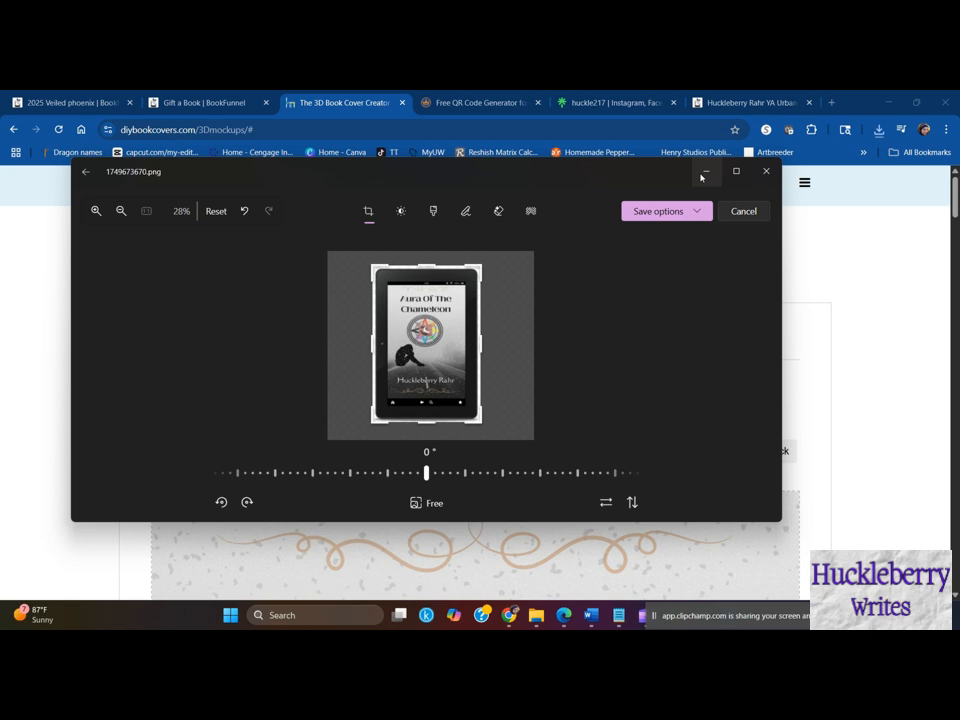
left_click(704, 173)
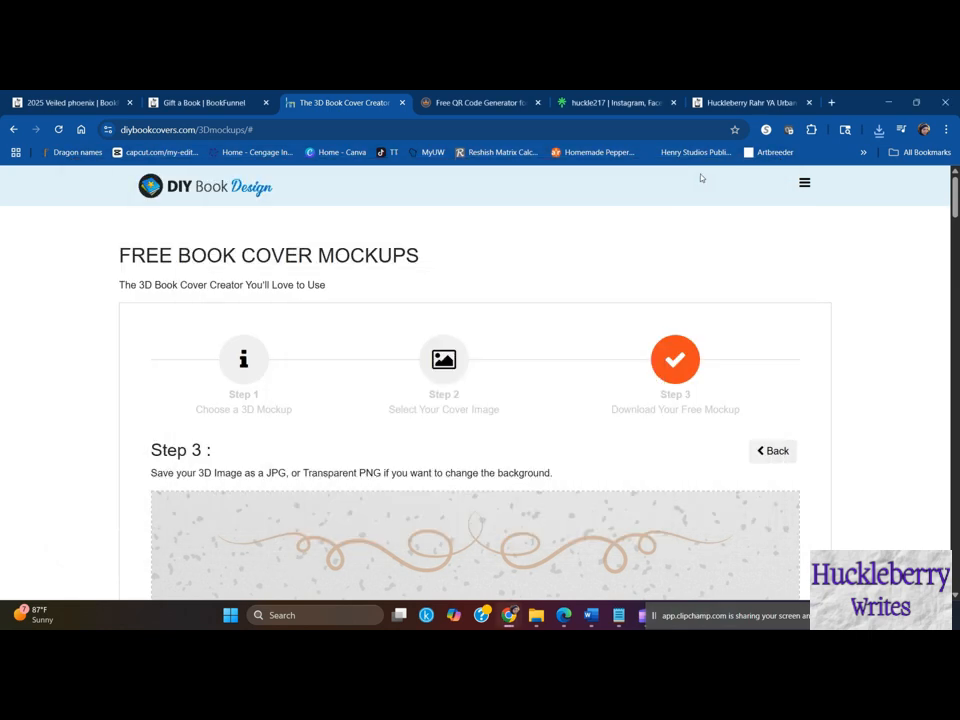
- Return to template selection, choose the single rounded smartphone mockup, keep the same cover and download the result as a PNG
left_click(775, 452)
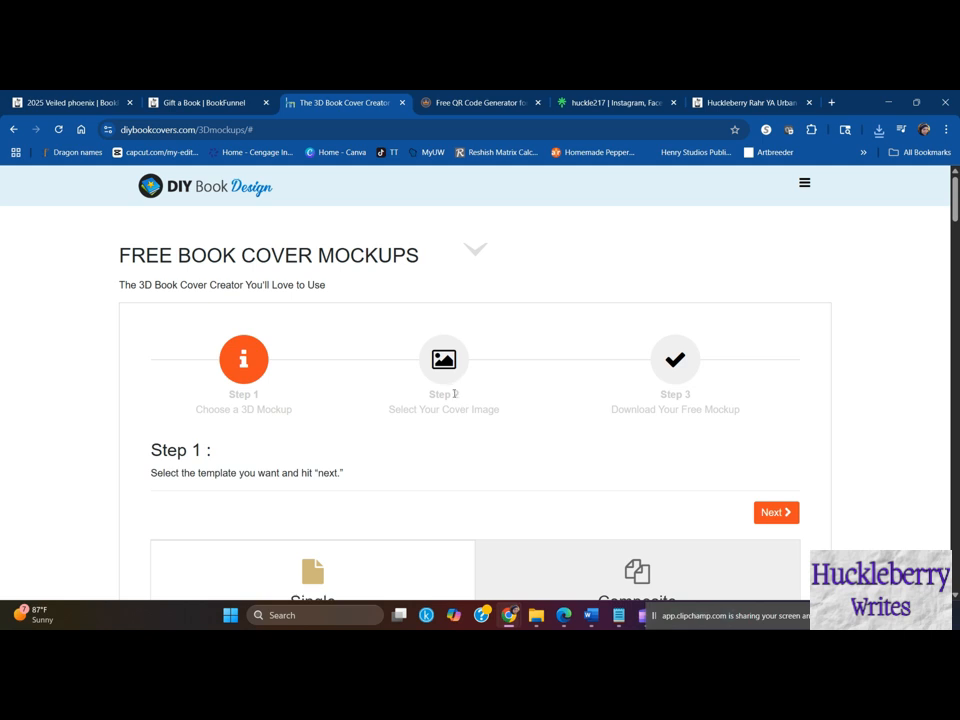
scroll(456, 401, "down", 6)
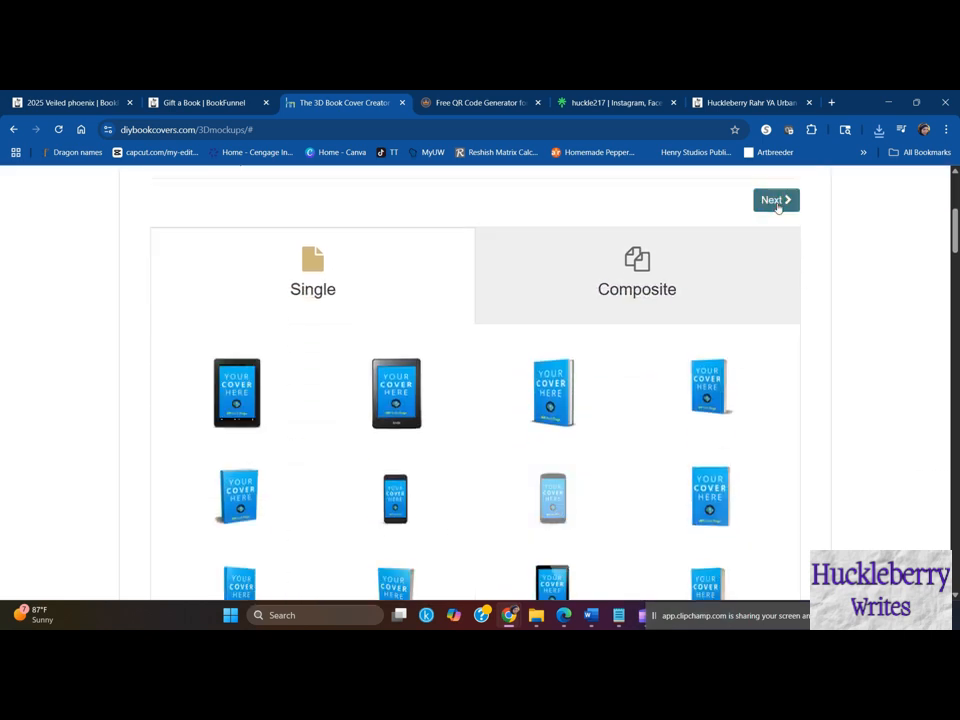
left_click(776, 200)
left_click(773, 196)
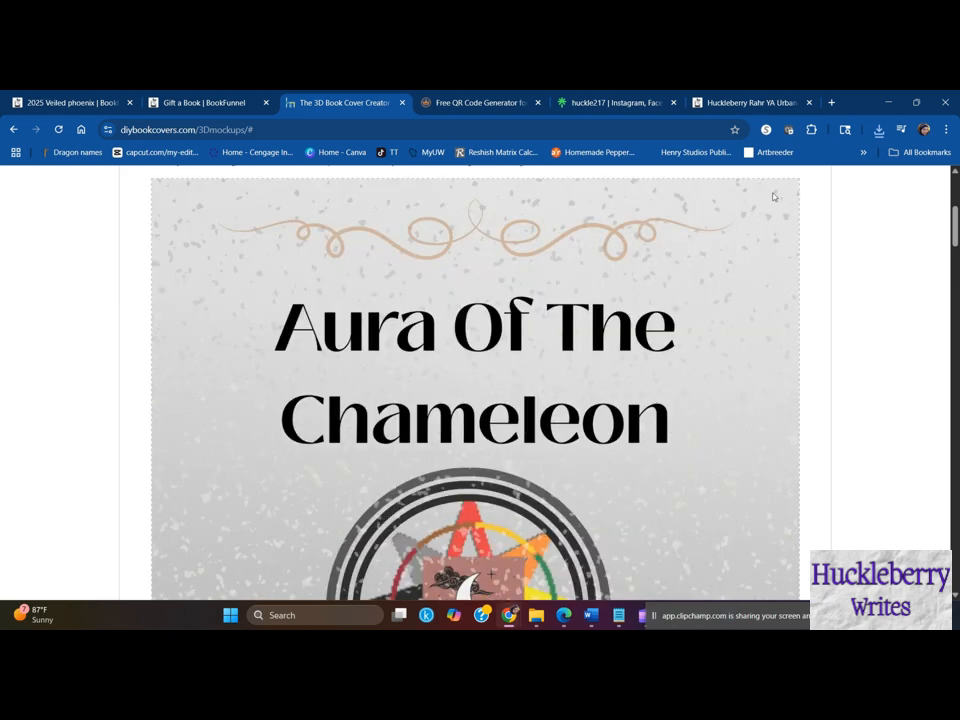
scroll(773, 196, "down", 12)
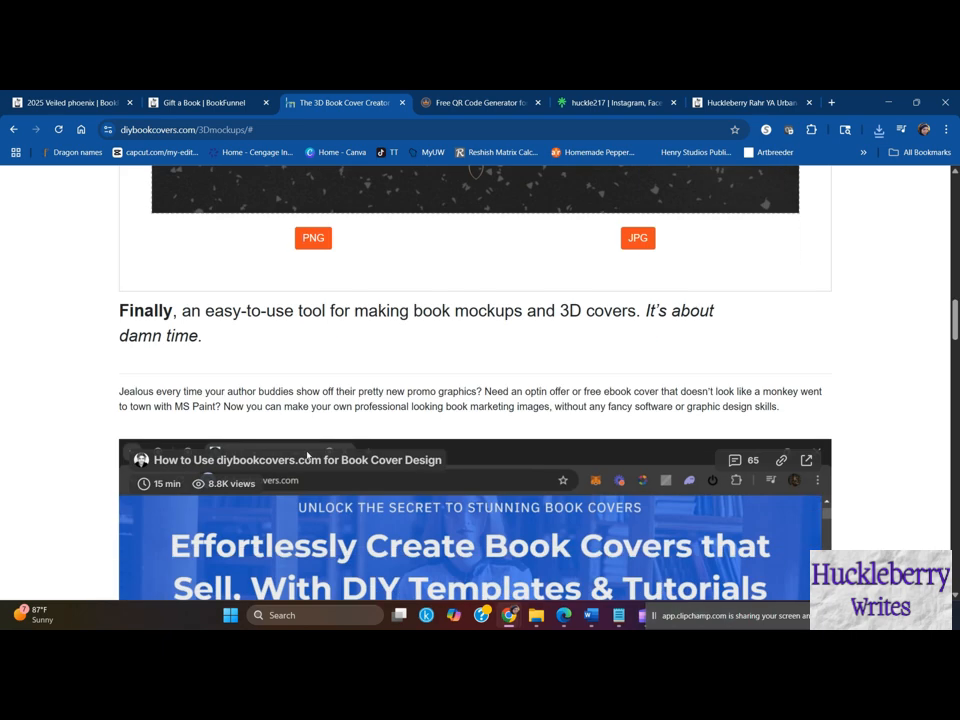
left_click(313, 237)
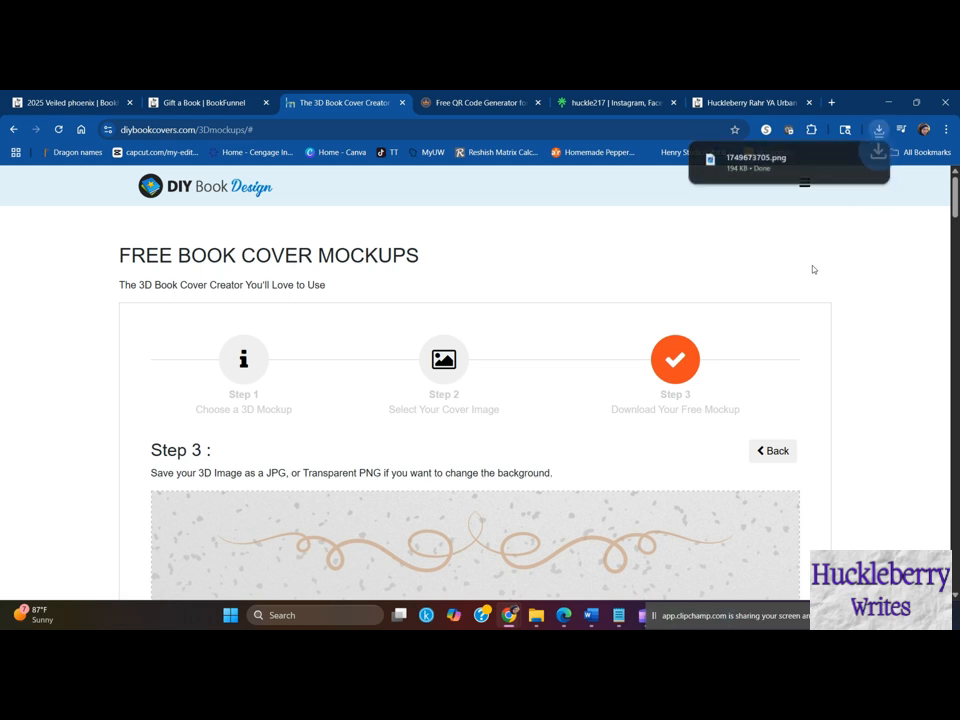
- Open the downloaded phone mockup for editing, crop it closely around the phone to about 288 x 551, and minimize the editor
left_click(750, 160)
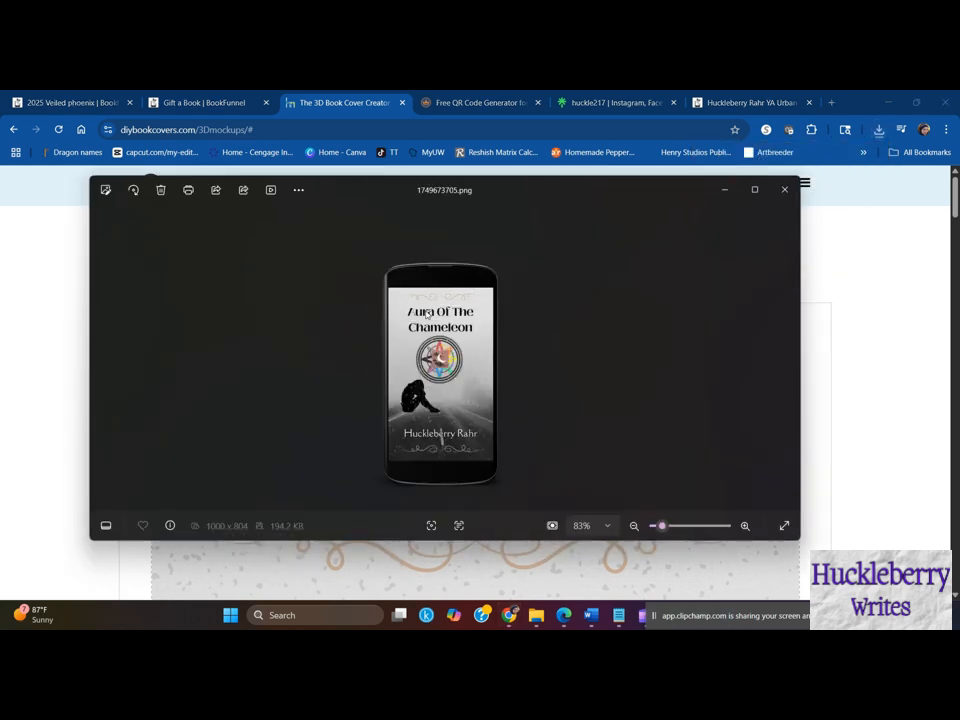
left_click(112, 191)
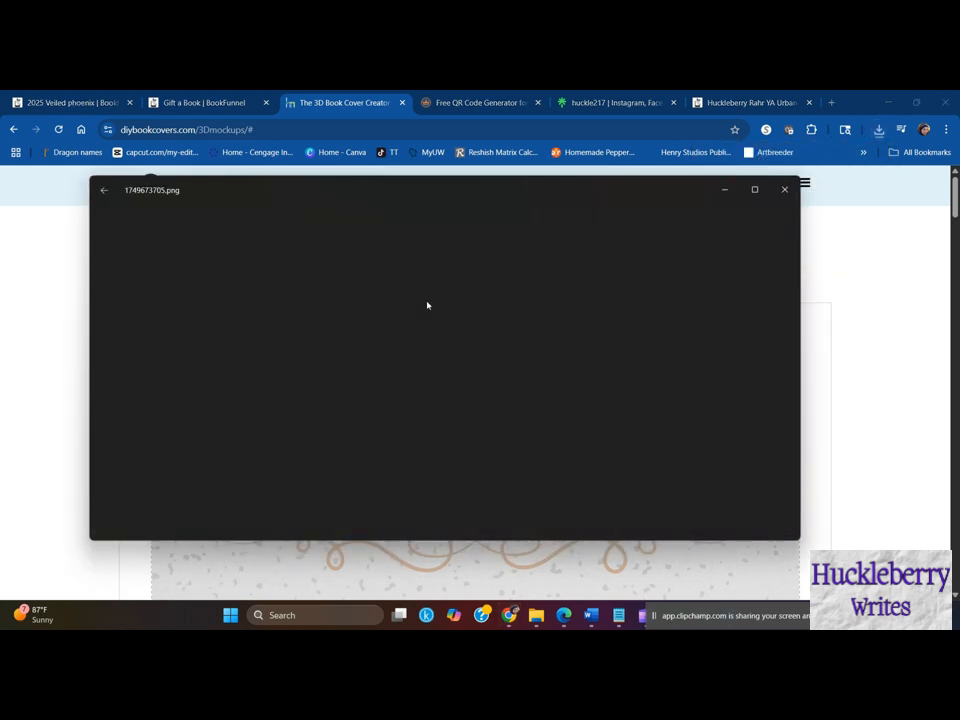
left_click_drag(349, 285, 411, 304)
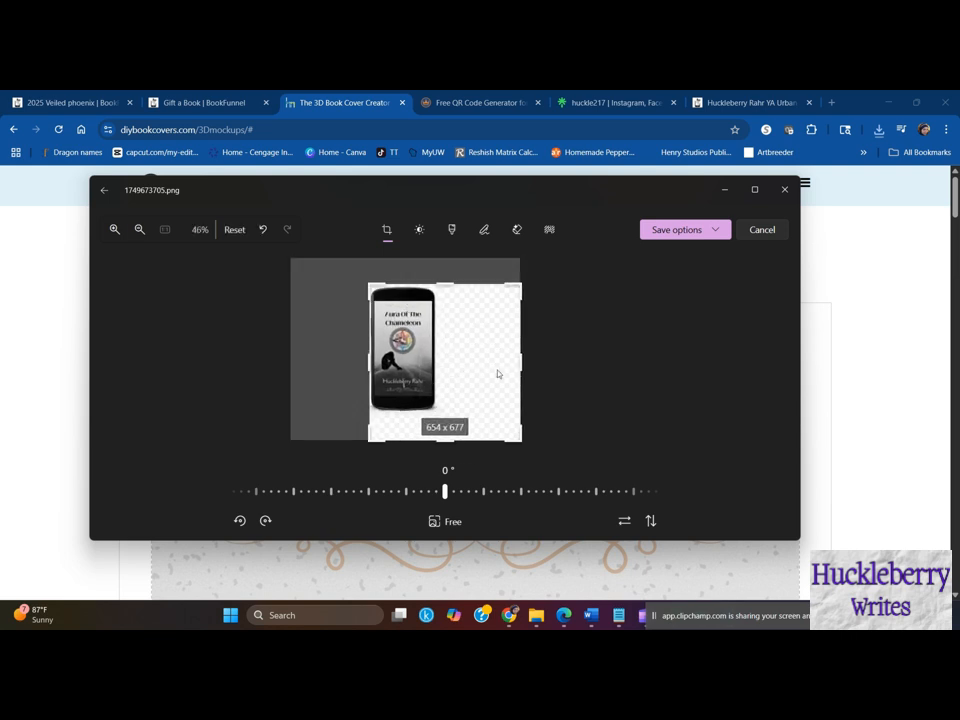
left_click_drag(525, 439, 439, 409)
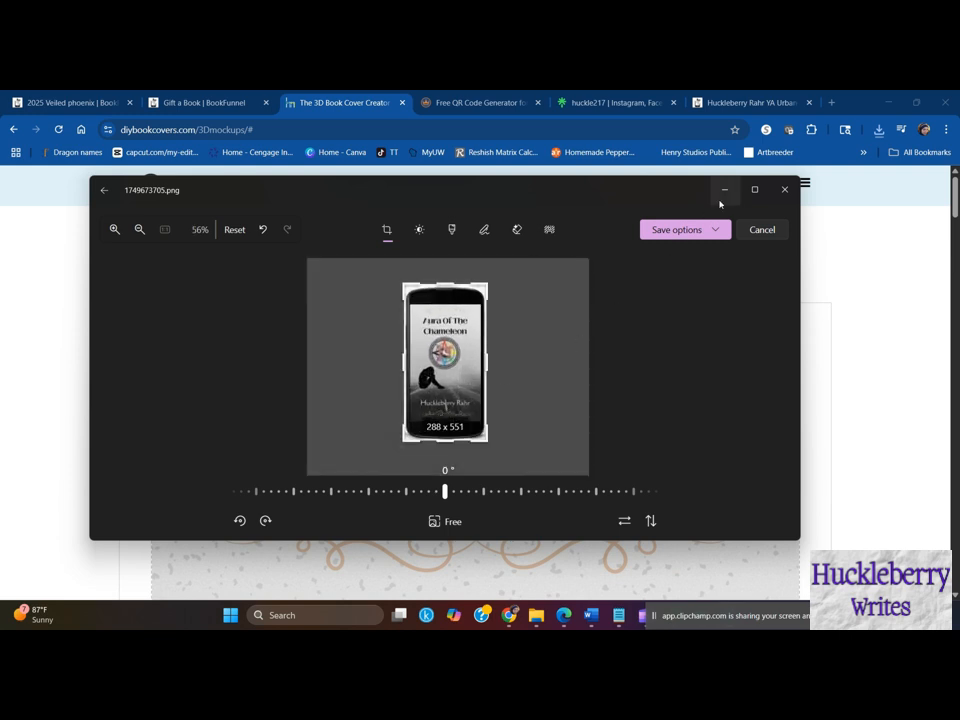
left_click(724, 191)
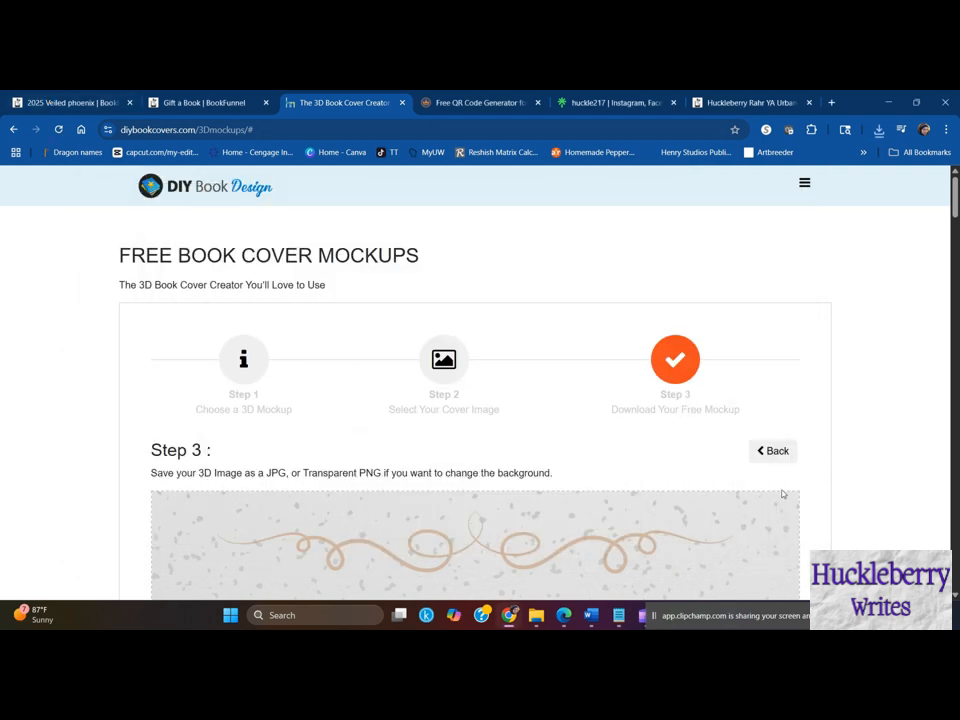
- Switch to Kindlepreneur's QR Code Generator and set its target URL to the address copied from the author's BookFunnel landing page
left_click(463, 101)
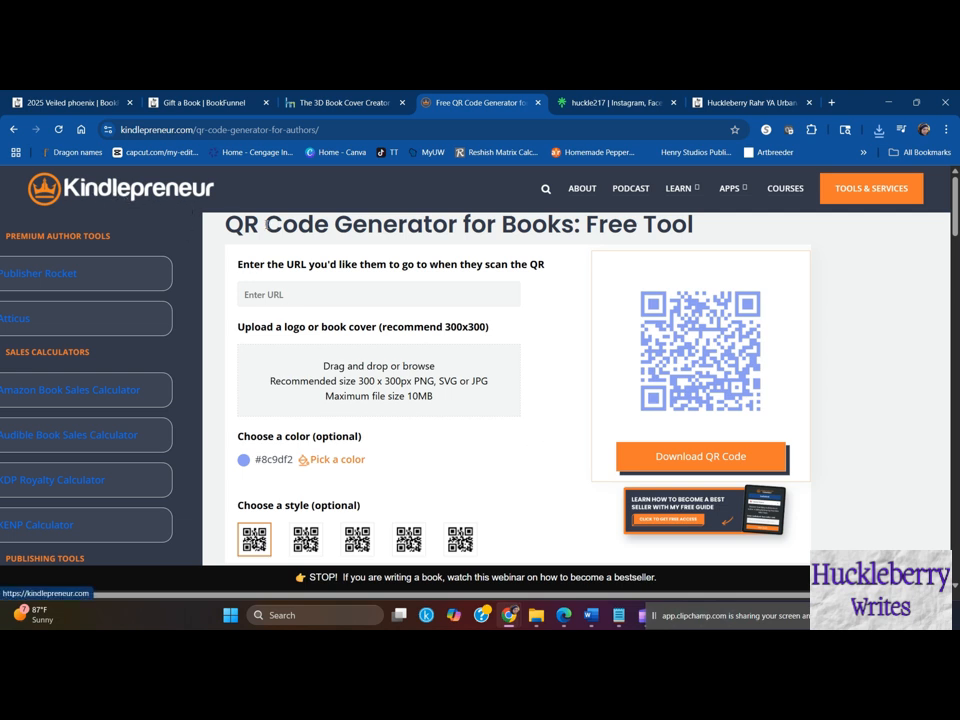
scroll(168, 398, "down", 5)
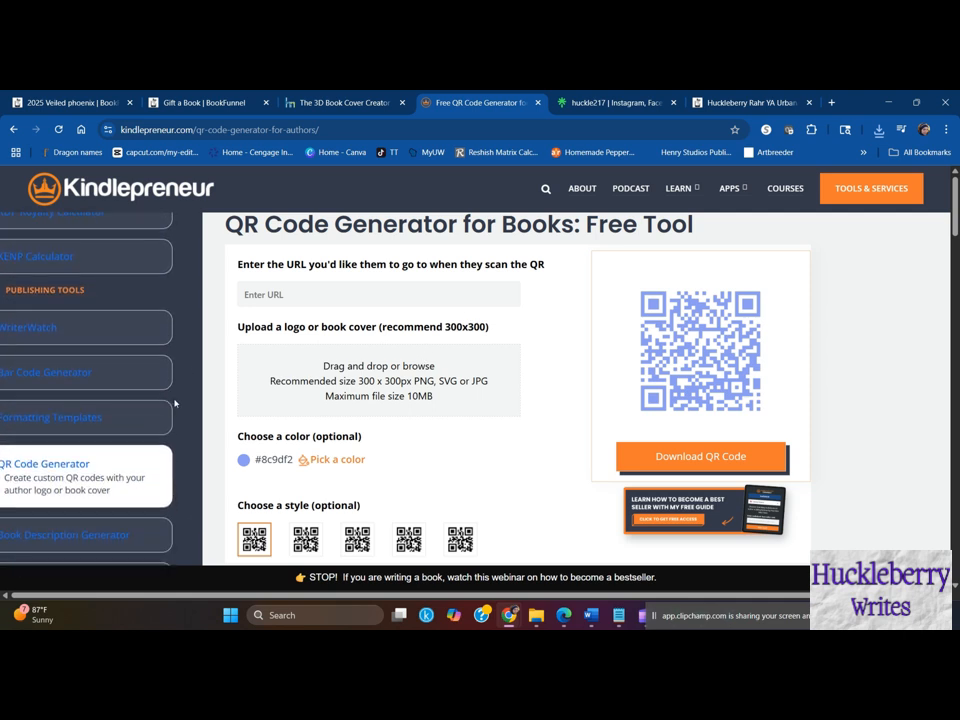
scroll(168, 398, "up", 5)
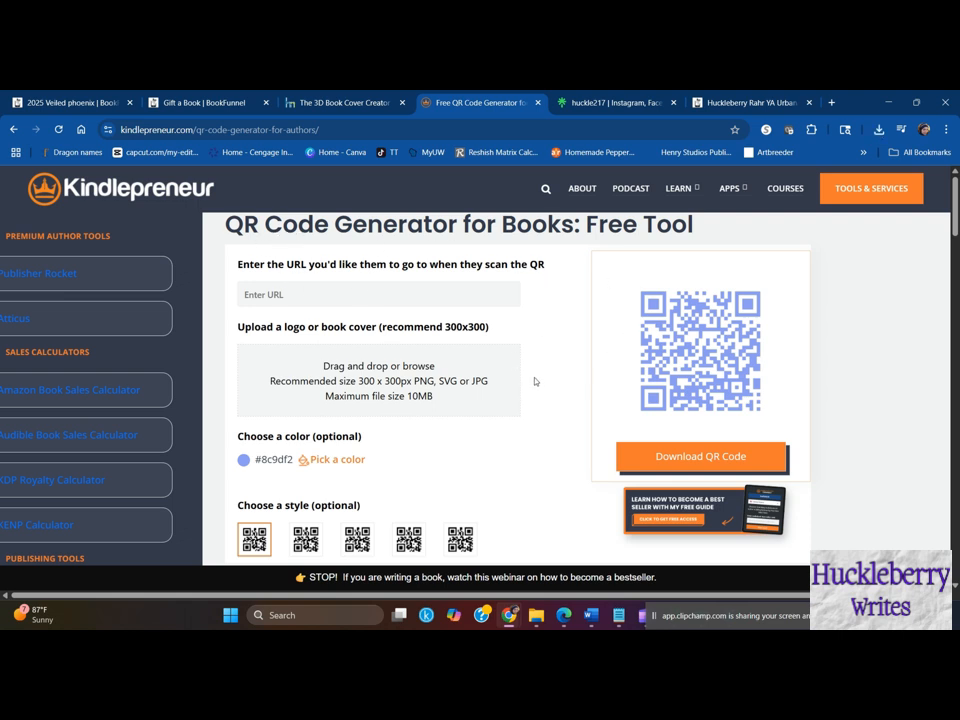
left_click(740, 102)
scroll(647, 412, "up", 2)
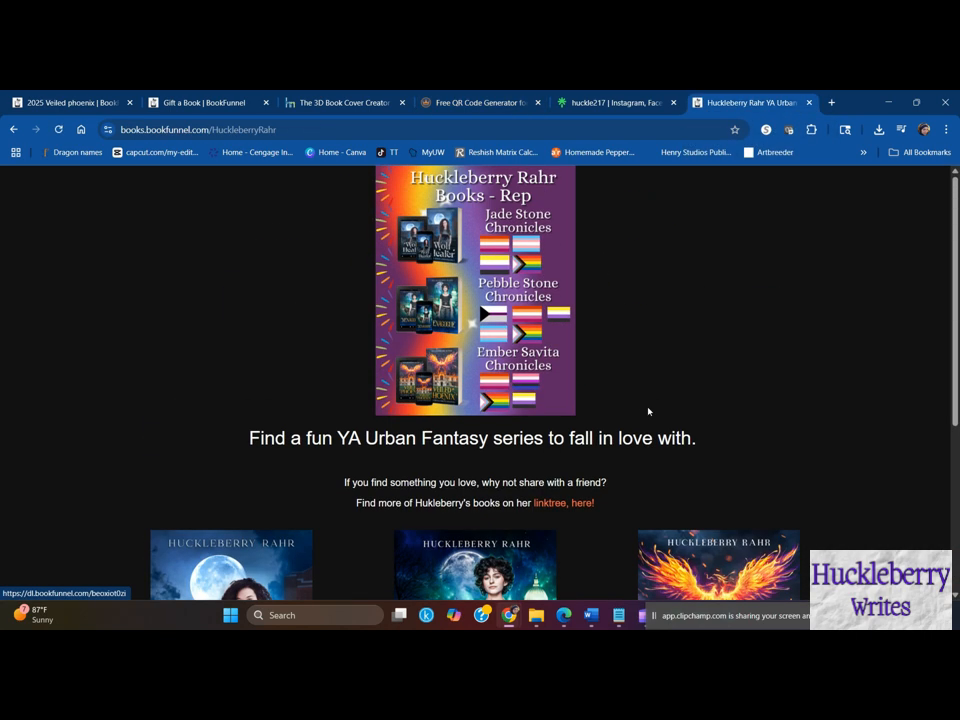
scroll(647, 412, "down", 3)
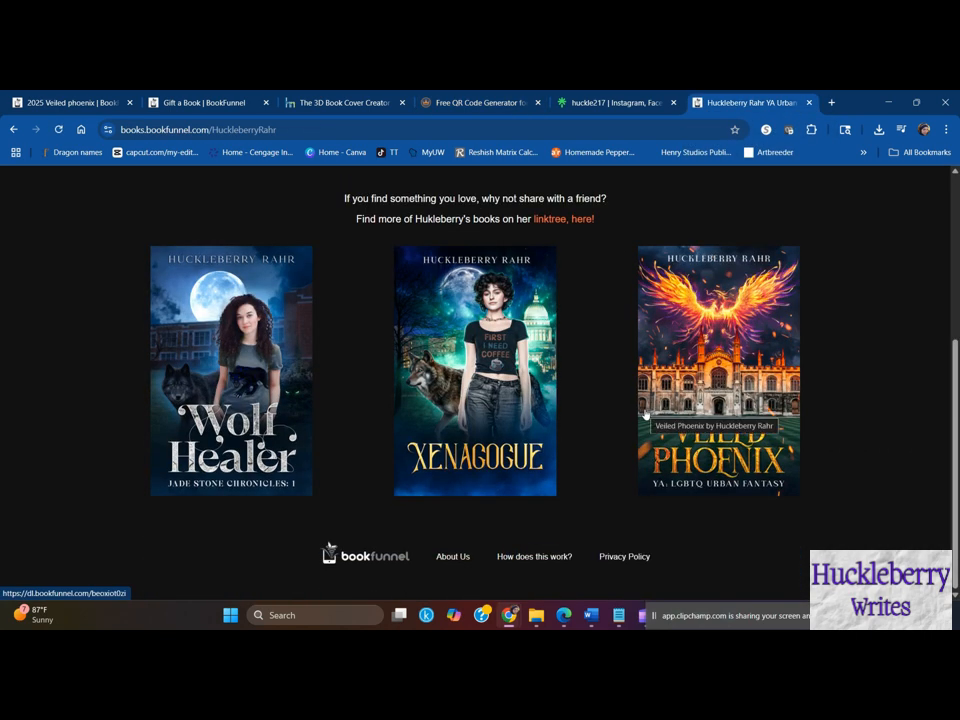
scroll(420, 262, "up", 3)
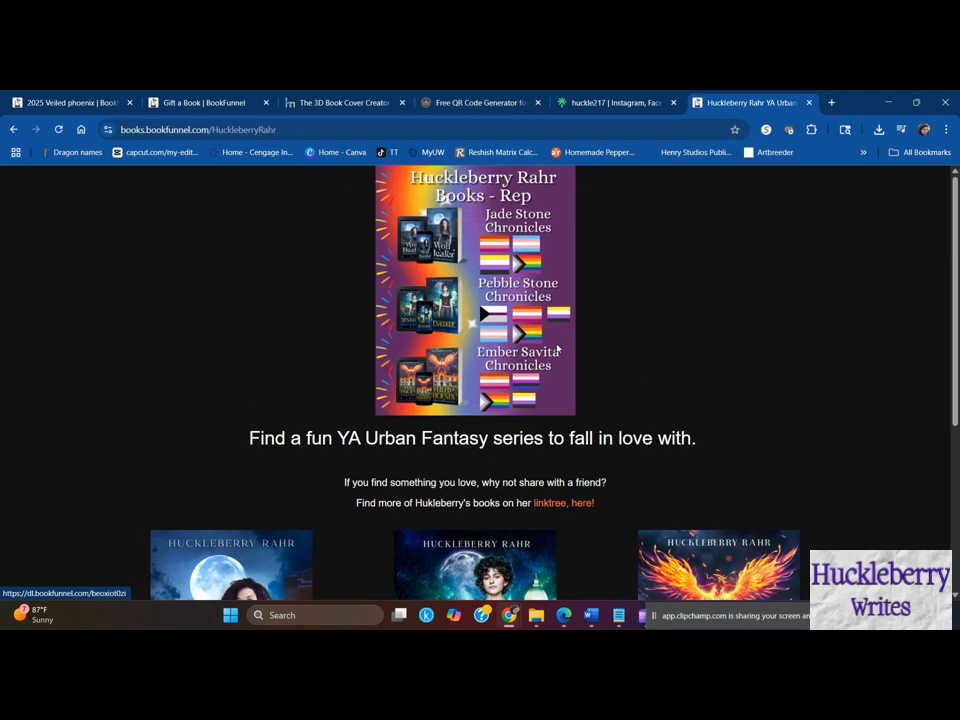
left_click(293, 128)
key("ctrl+c")
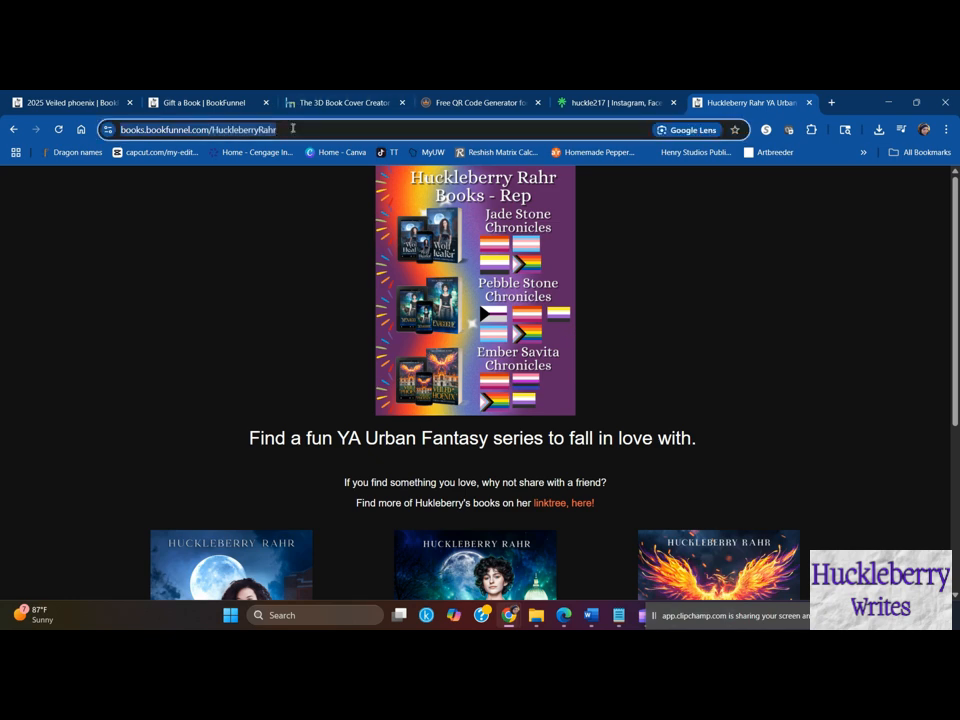
left_click(462, 102)
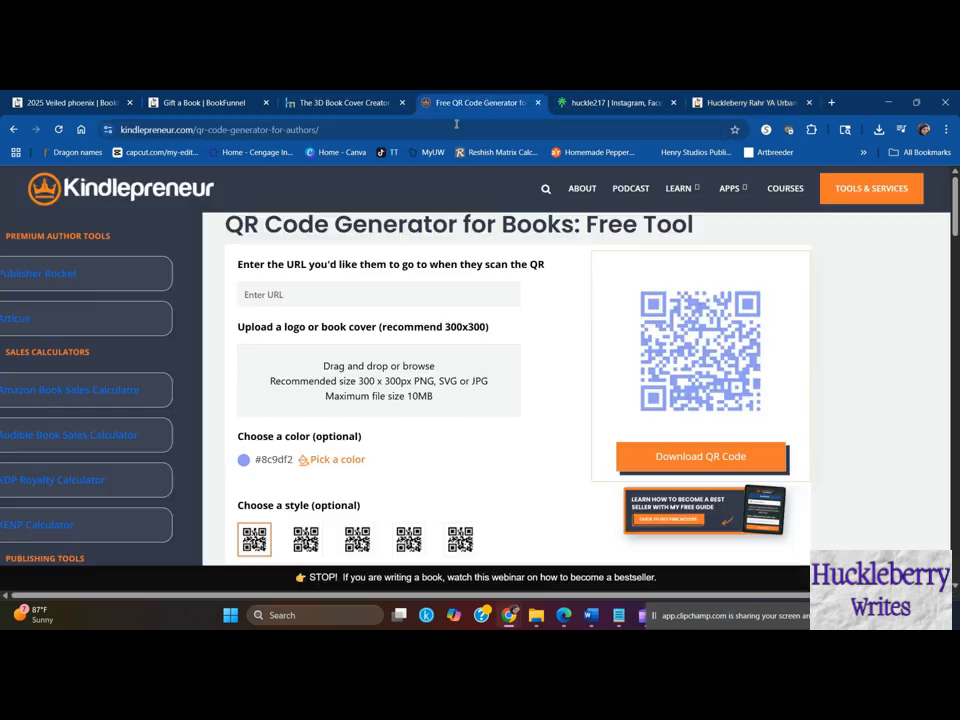
left_click(450, 294)
key("ctrl+v")
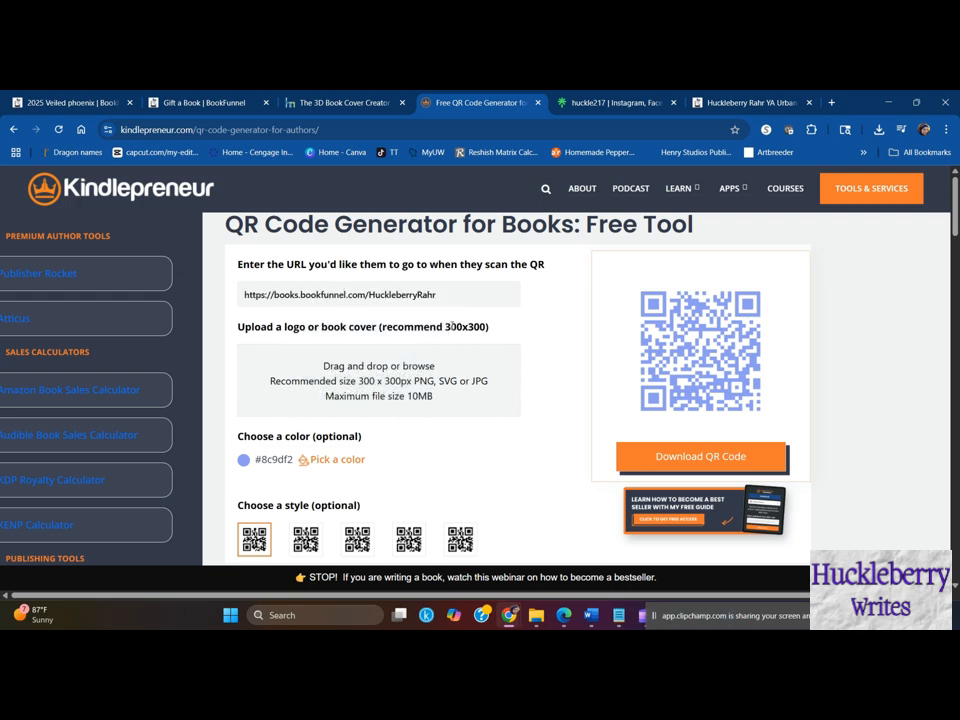
- Upload Chameleon cover (2) from the Chameleon folder as the QR code's centre image and close the leftover file dialog
scroll(527, 411, "down", 1)
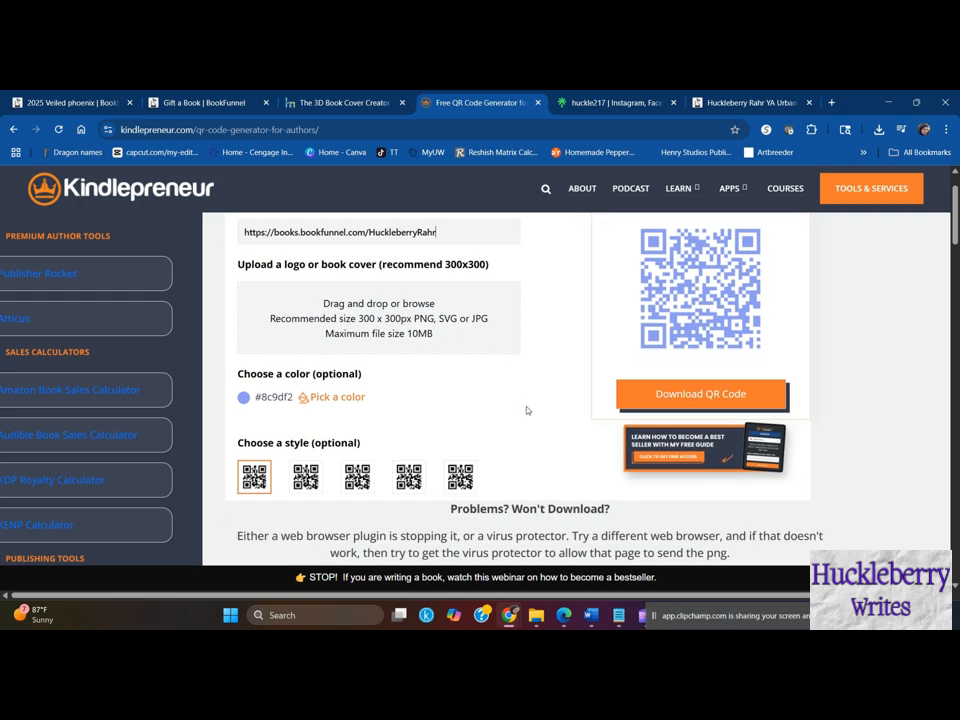
left_click(428, 333)
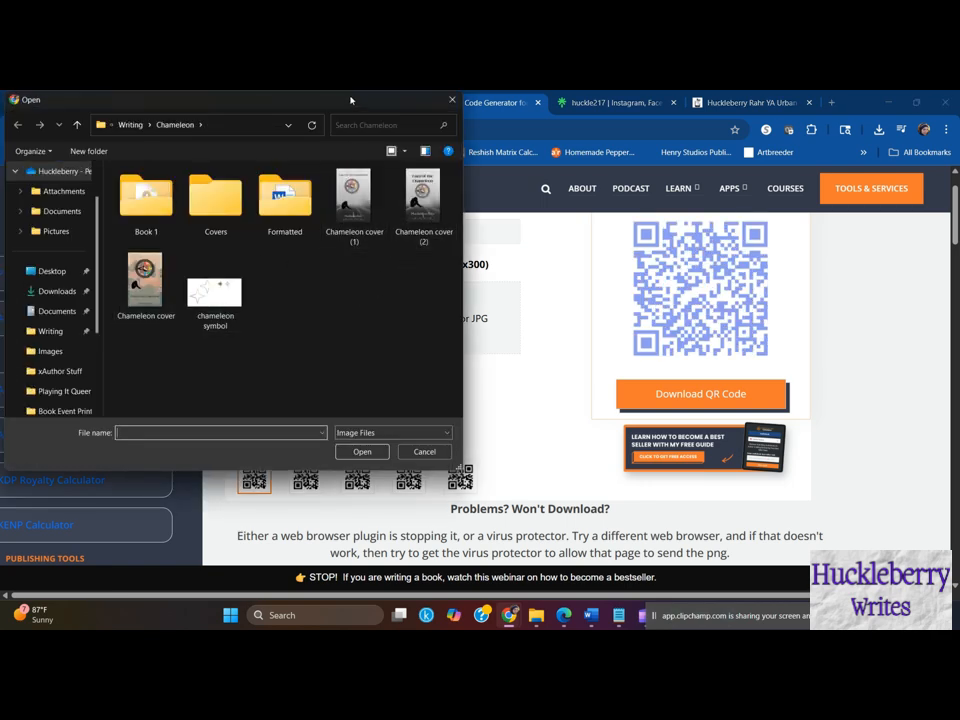
left_click_drag(350, 100, 350, 134)
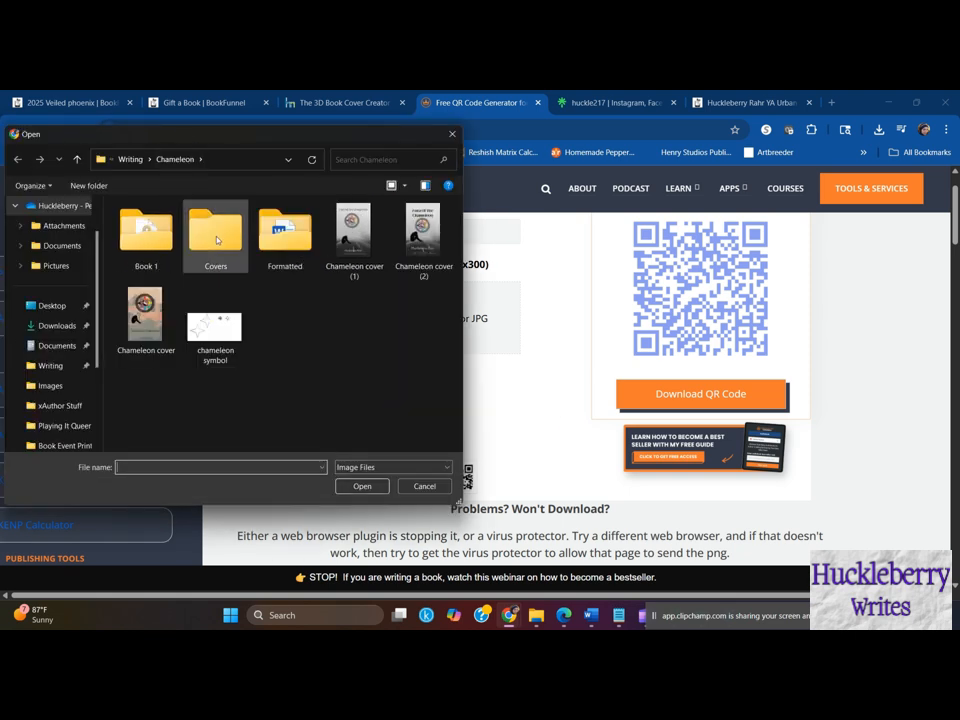
left_click(344, 242)
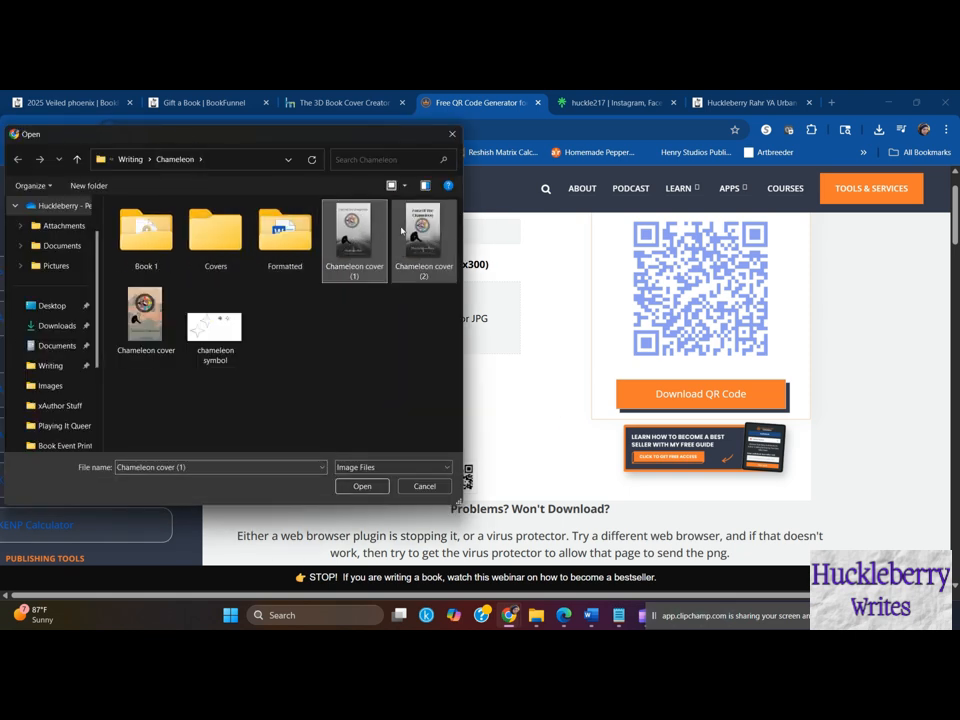
left_click_drag(401, 231, 484, 332)
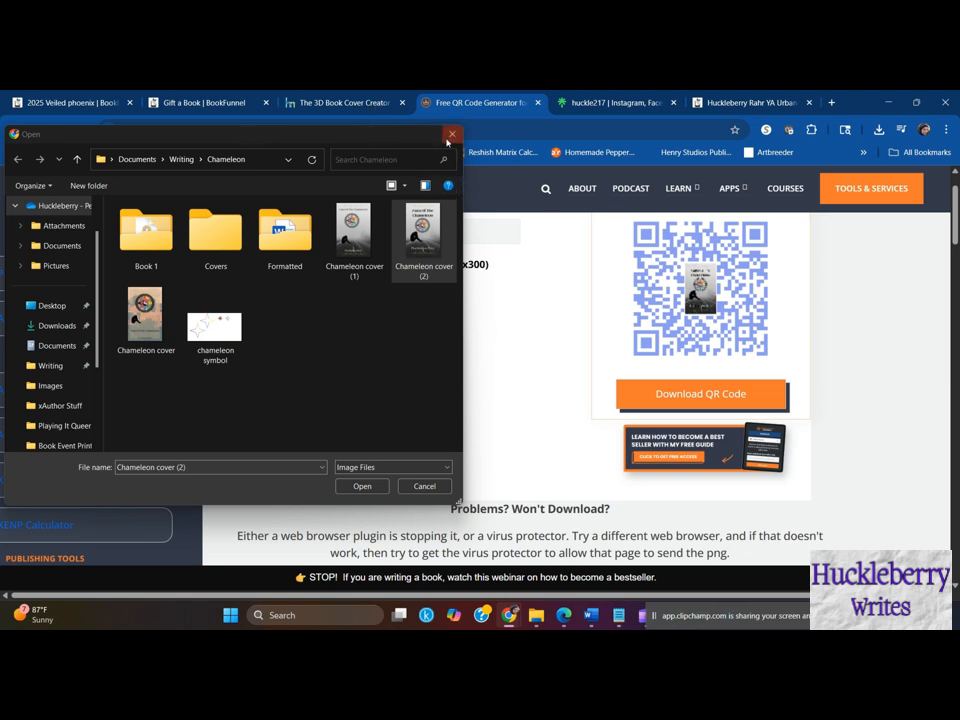
left_click(449, 140)
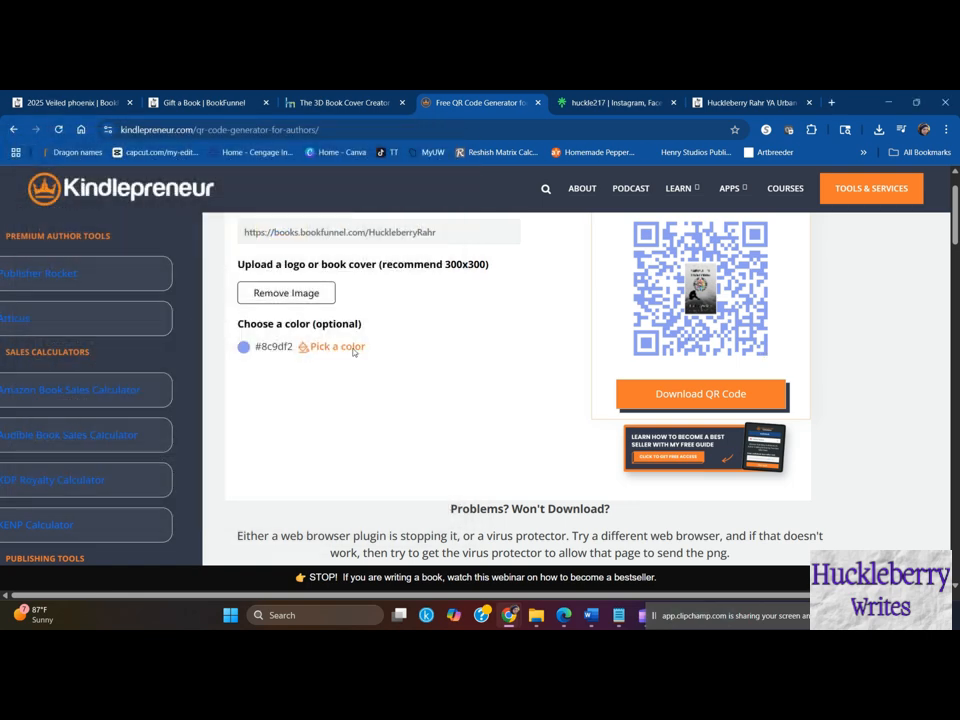
- Change the QR code's color to dark navy #2d3a52 (RGB 45, 58, 82) and check the preview
left_click(354, 347)
left_click_drag(392, 451, 384, 456)
mouse_move(359, 362)
left_mouse_down()
mouse_move(379, 431)
mouse_move(426, 430)
mouse_move(364, 414)
left_mouse_up()
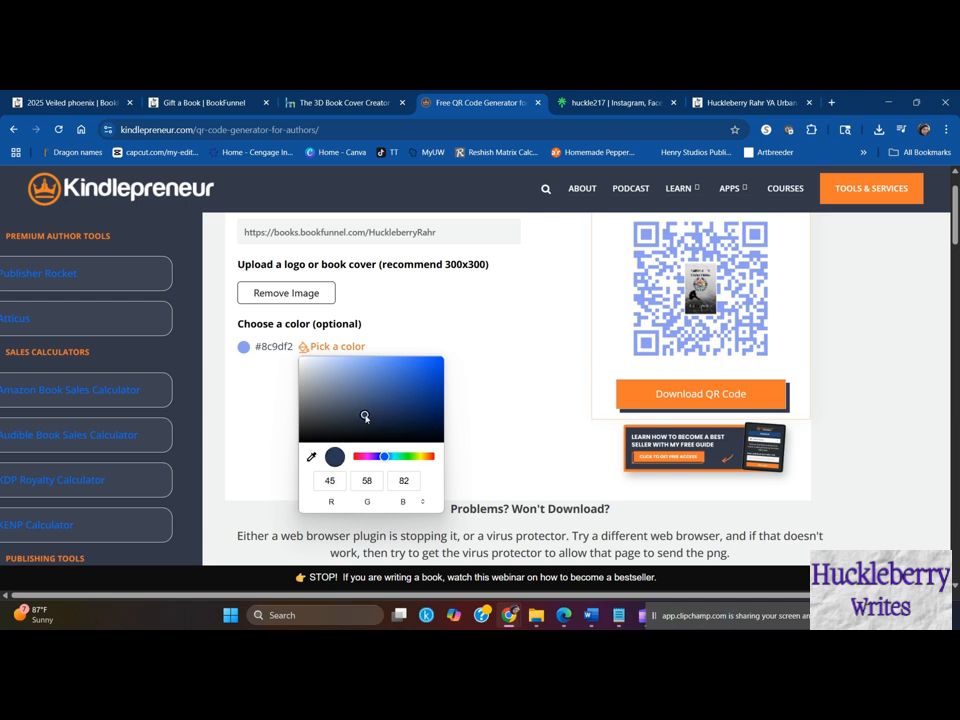
left_click(508, 413)
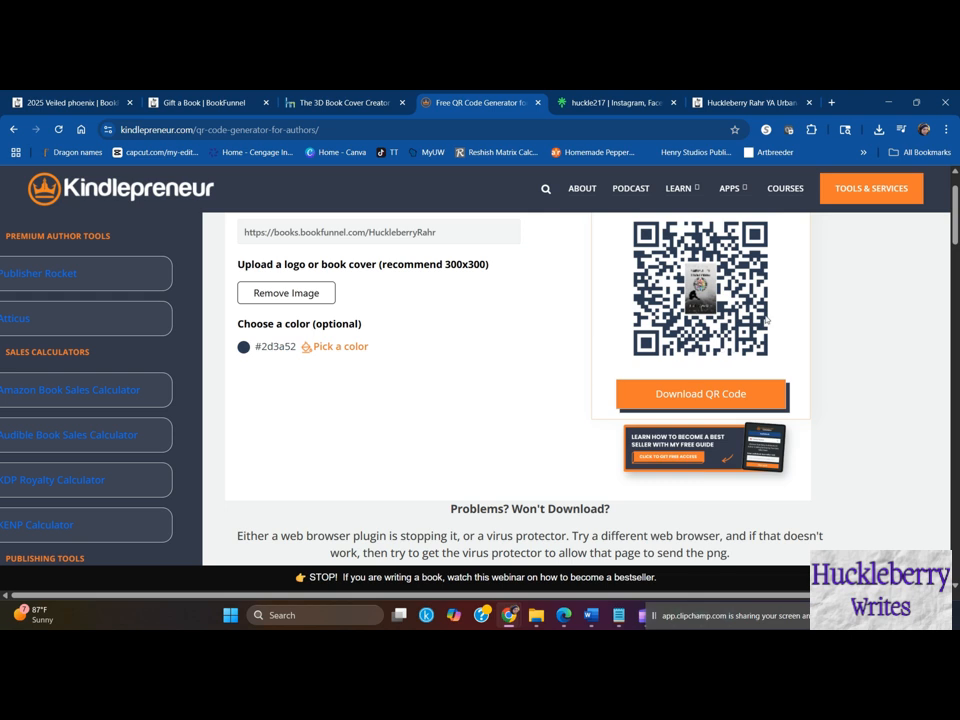
scroll(800, 315, "up", 1)
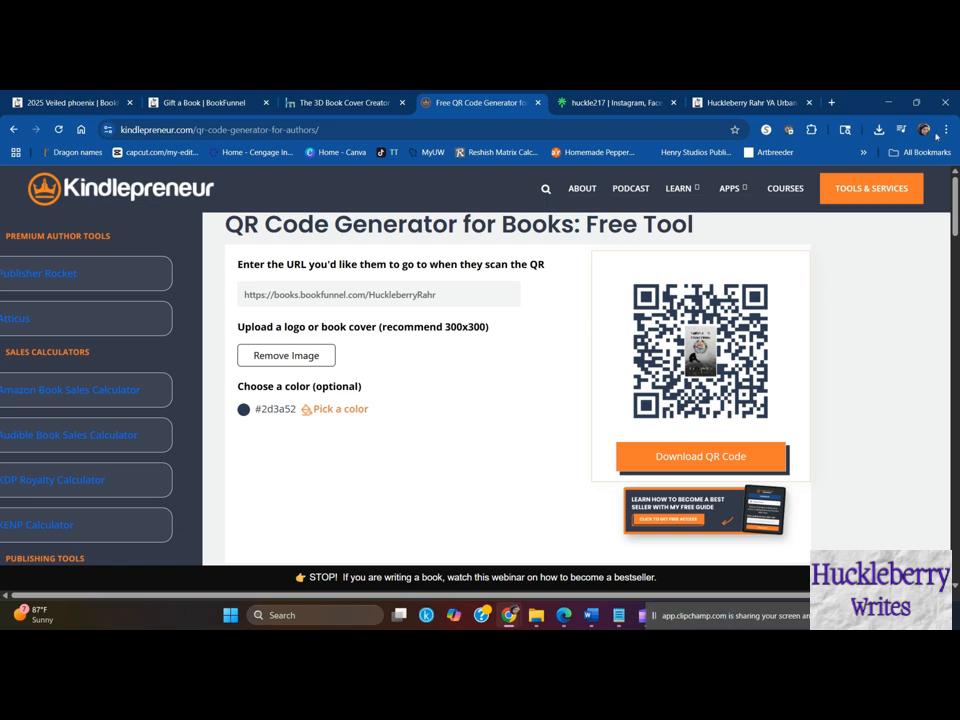
- Download the finished QR code as an image and open the downloaded file
left_click(878, 129)
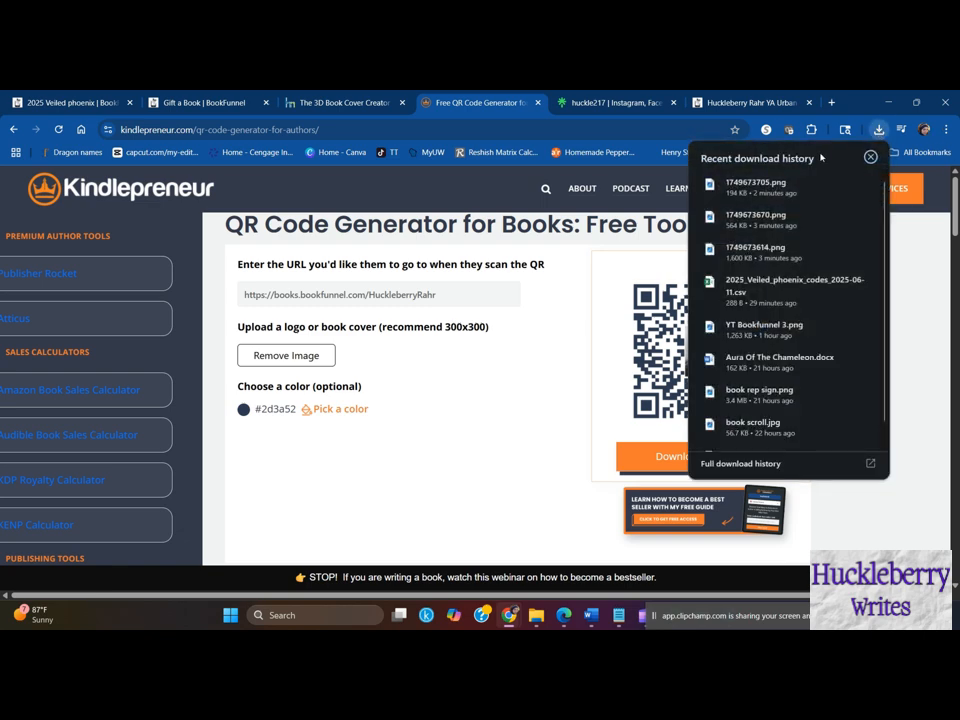
left_click(375, 423)
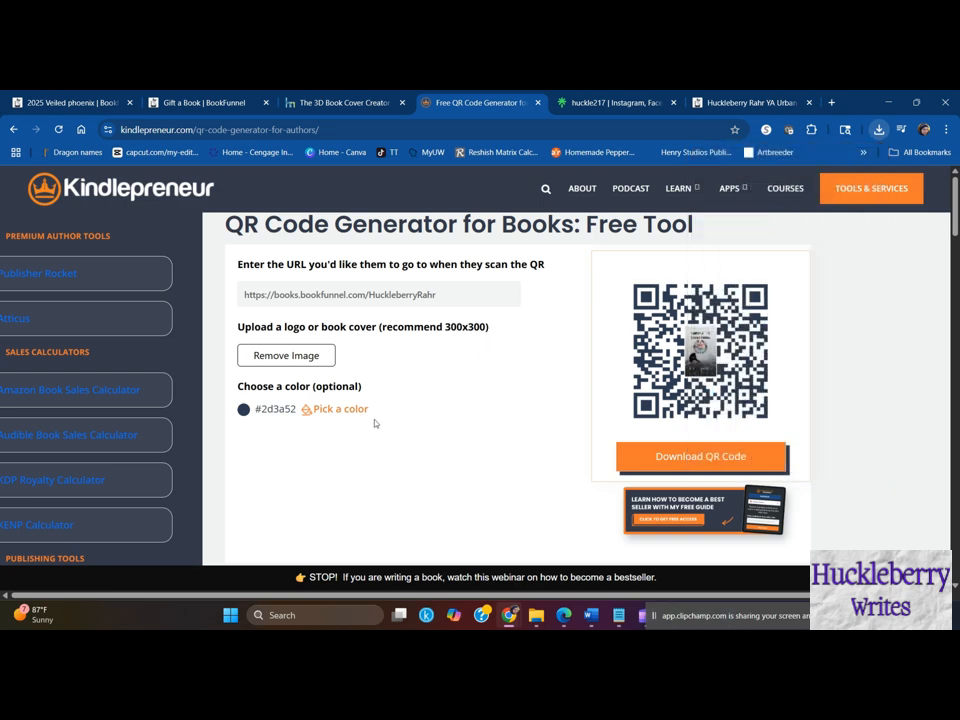
left_click(733, 456)
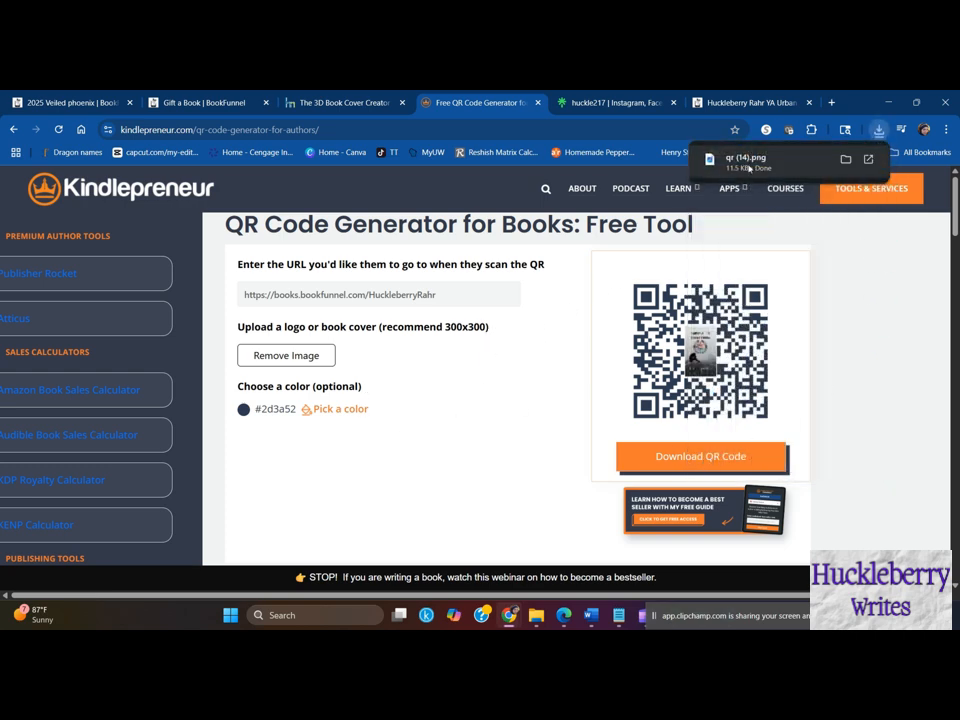
left_click(749, 163)
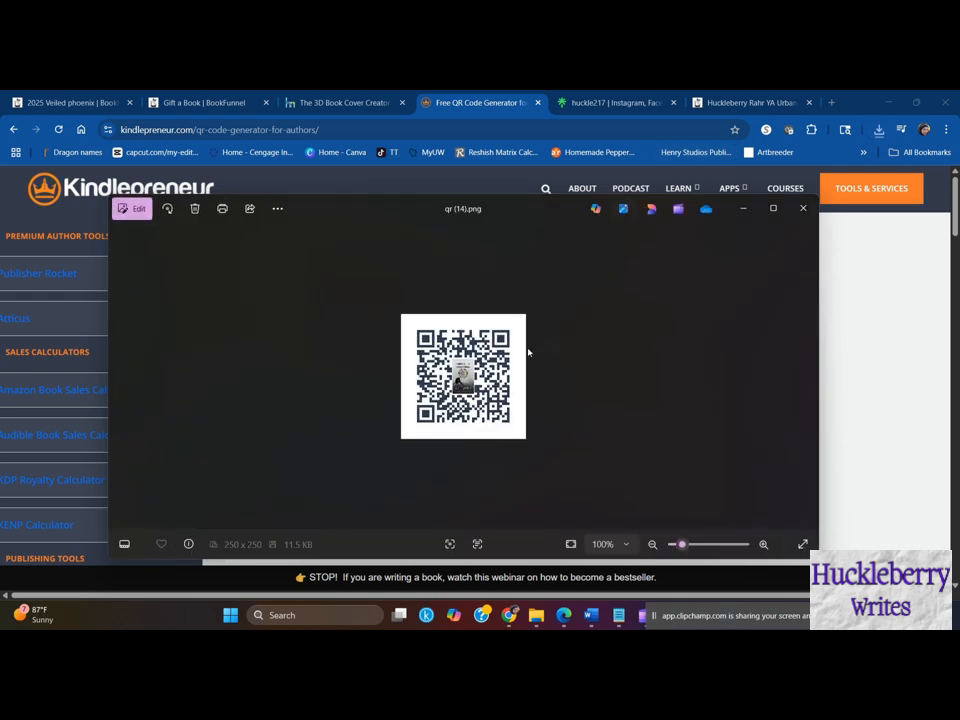
- Edit the downloaded QR code image and crop away its white border to about 190 x 191
left_click(134, 208)
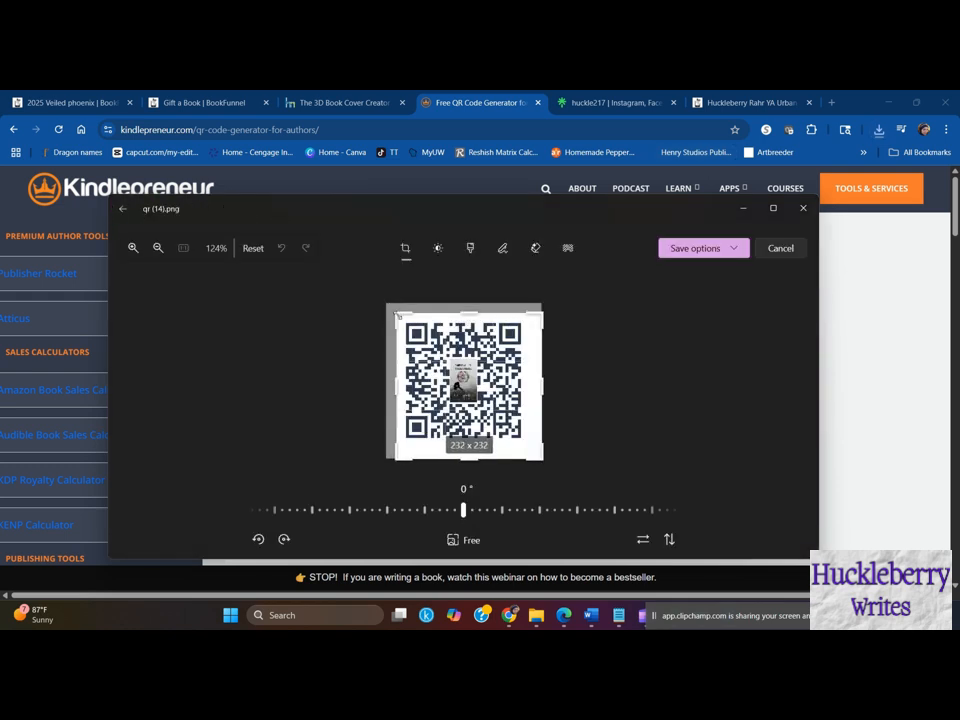
left_click_drag(397, 315, 401, 317)
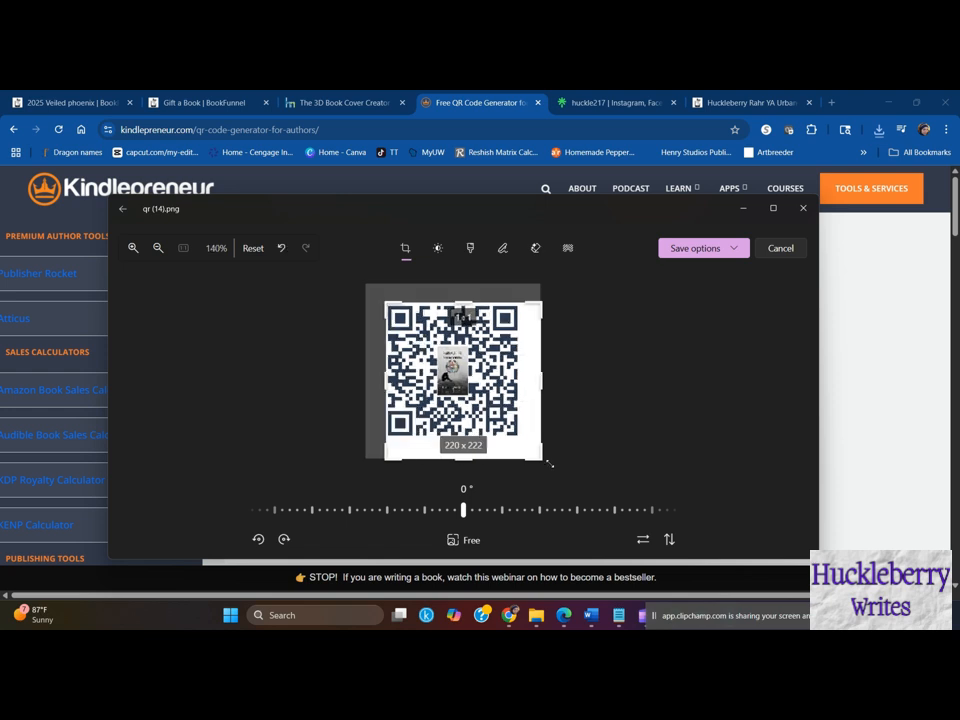
left_click_drag(541, 458, 517, 437)
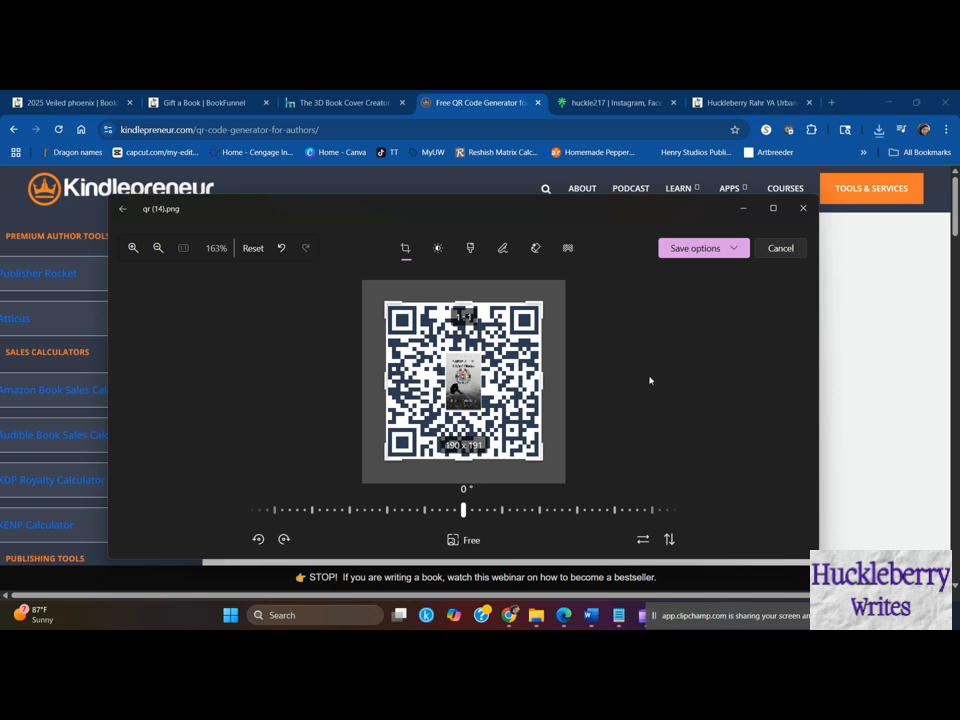